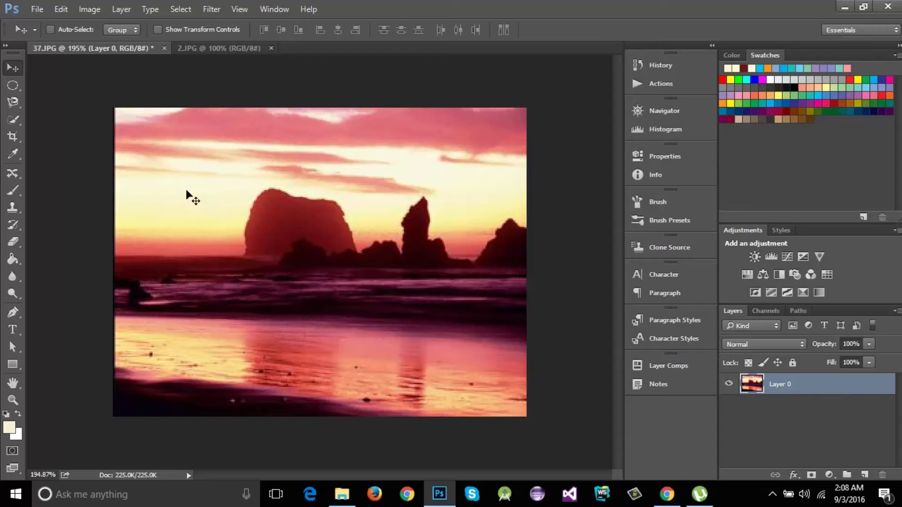
{"action": "left_click", "coordinate": [19, 89]}
{"action": "left_click", "coordinate": [18, 103]}
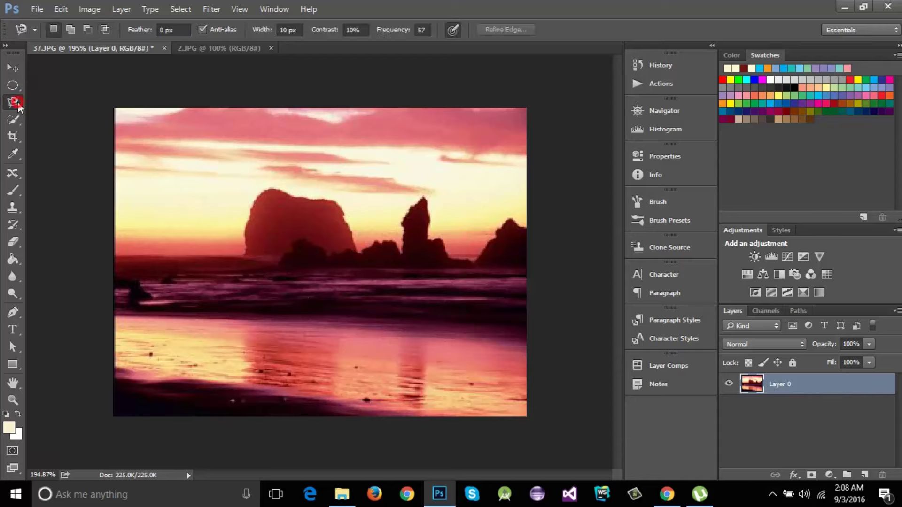
{"action": "left_click", "coordinate": [18, 120]}
{"action": "left_click", "coordinate": [19, 103]}
{"action": "left_click", "coordinate": [20, 90]}
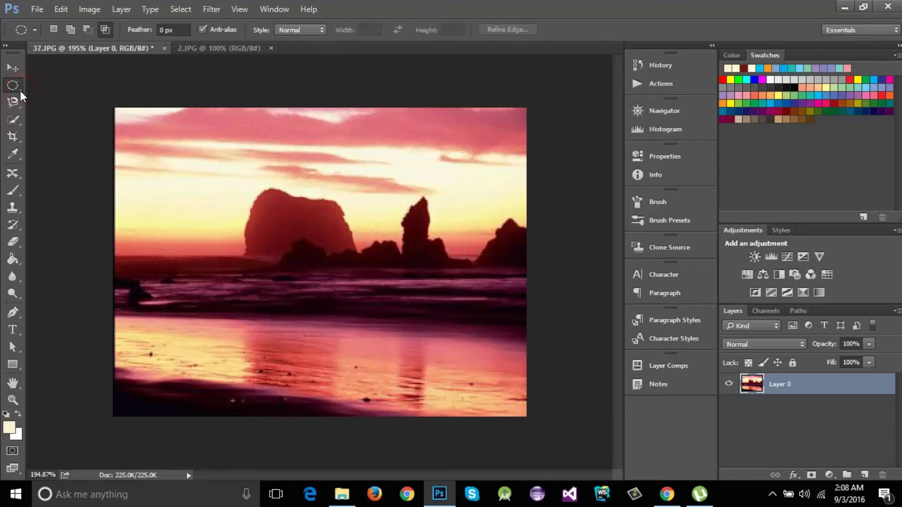
{"action": "left_click", "coordinate": [19, 103]}
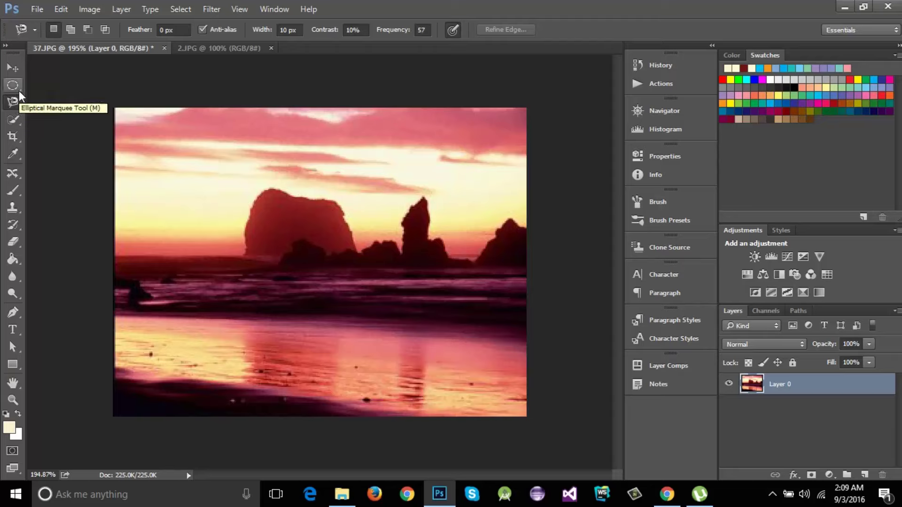
{"action": "left_click", "coordinate": [19, 90]}
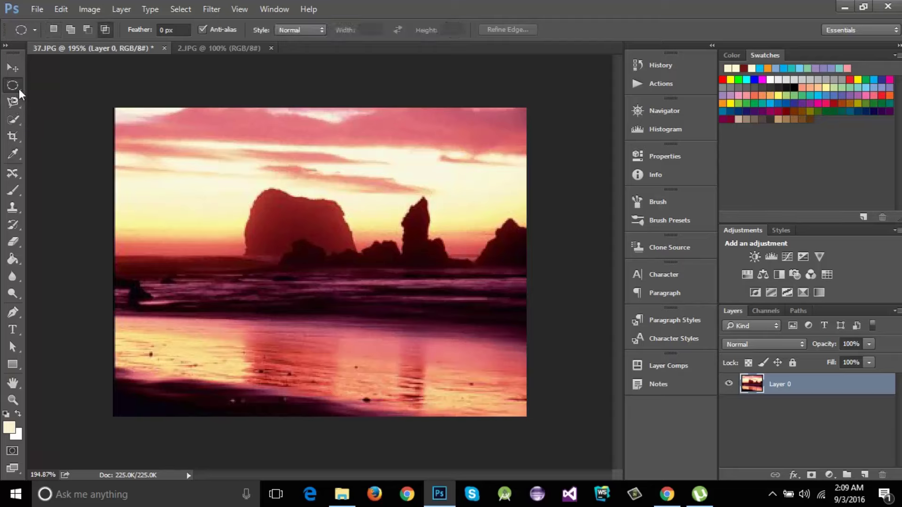
Select a rectangular area of sky above and beside the large rock's upper-left edge with the Rectangular Marquee tool
{"action": "right_click", "coordinate": [19, 89]}
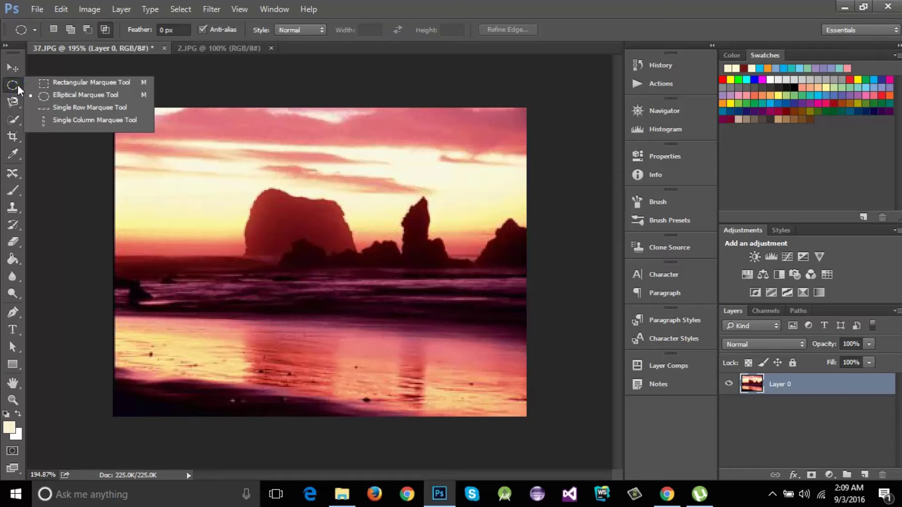
{"action": "right_click", "coordinate": [18, 87]}
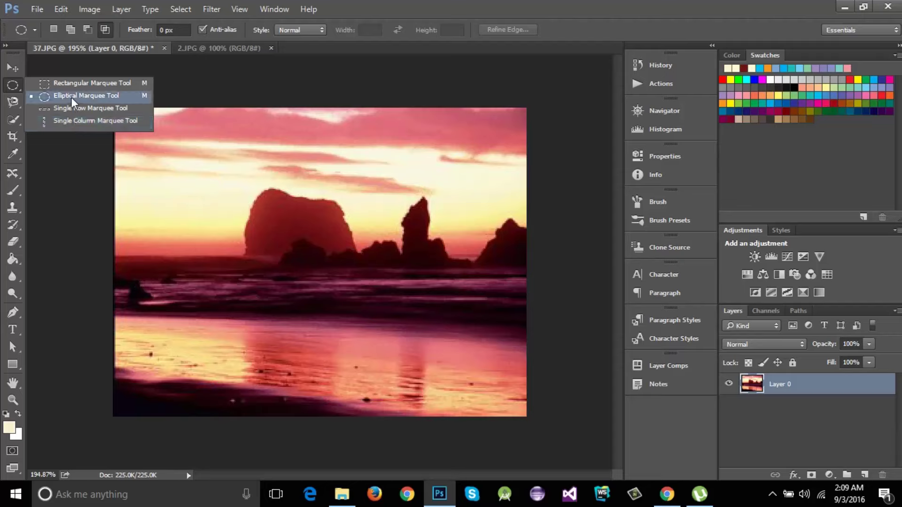
{"action": "left_click", "coordinate": [75, 86]}
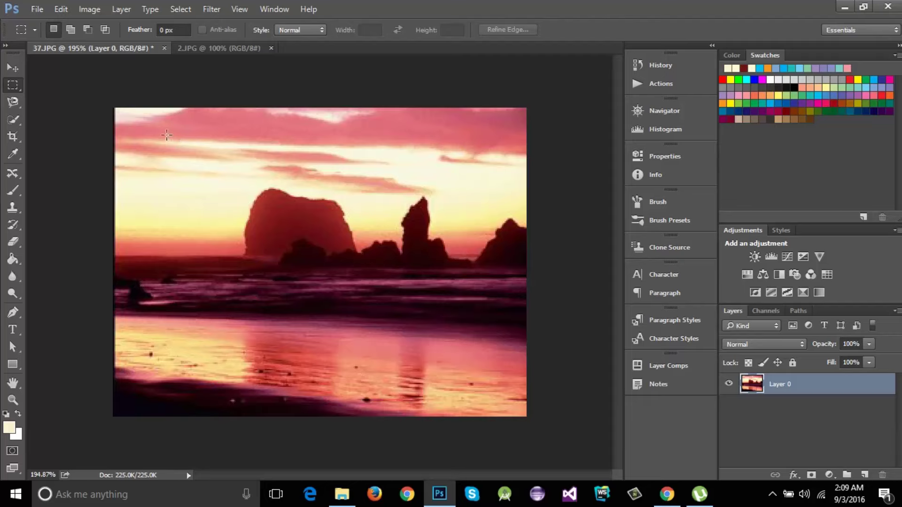
{"action": "left_click_drag", "start_coordinate": [165, 135], "coordinate": [251, 203]}
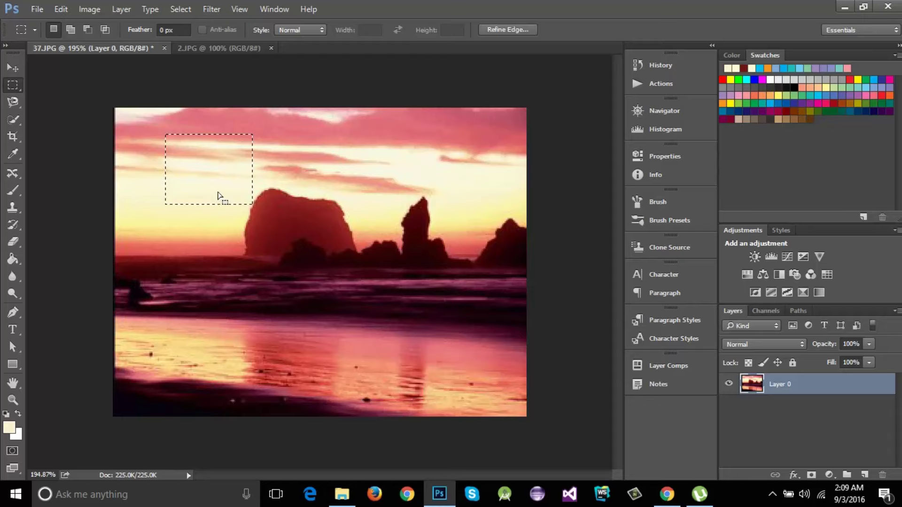
Paint black strokes along the lower and right edges of the selection with a 38 px brush, using the default foreground colour
{"action": "left_click", "coordinate": [6, 413]}
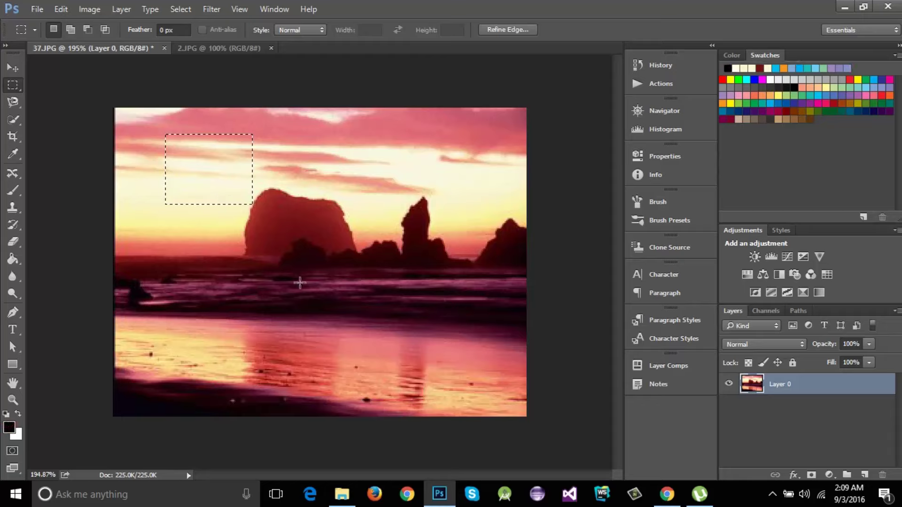
{"action": "left_click", "coordinate": [13, 190]}
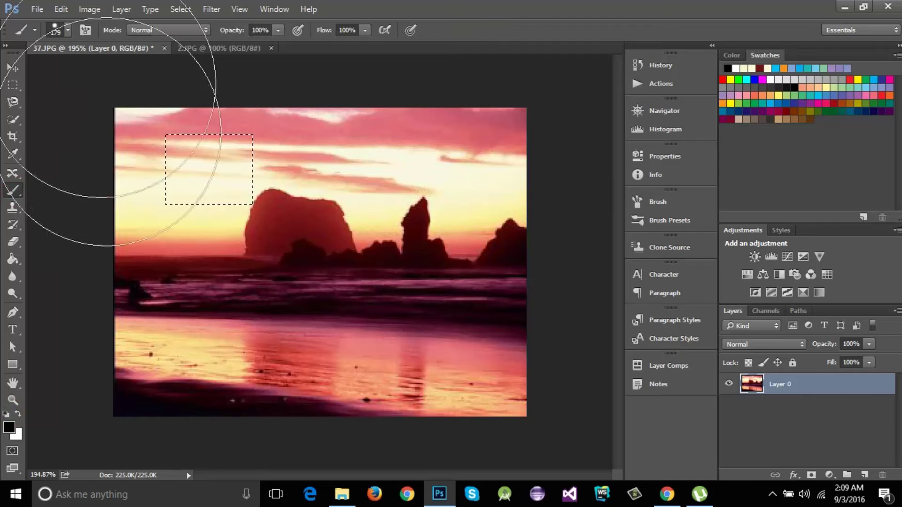
{"action": "left_click", "coordinate": [68, 30]}
{"action": "left_click_drag", "start_coordinate": [100, 72], "coordinate": [89, 72]}
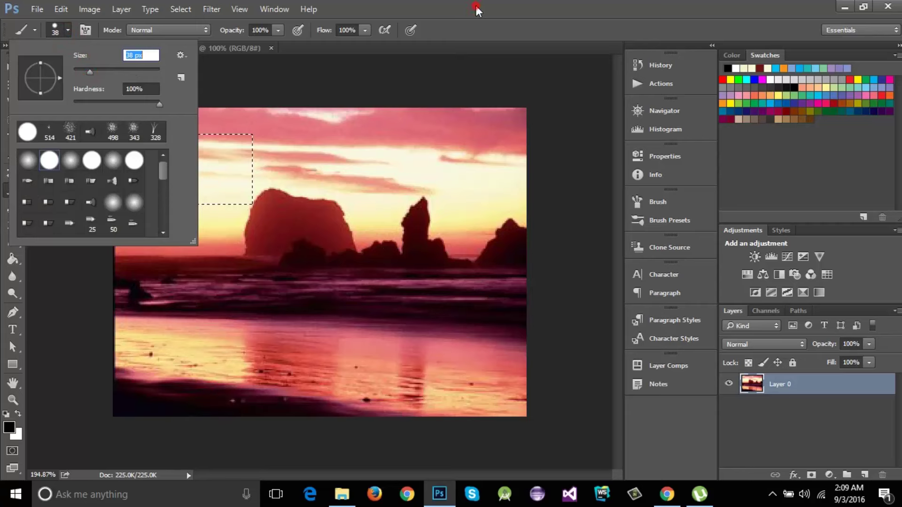
{"action": "left_click", "coordinate": [476, 7]}
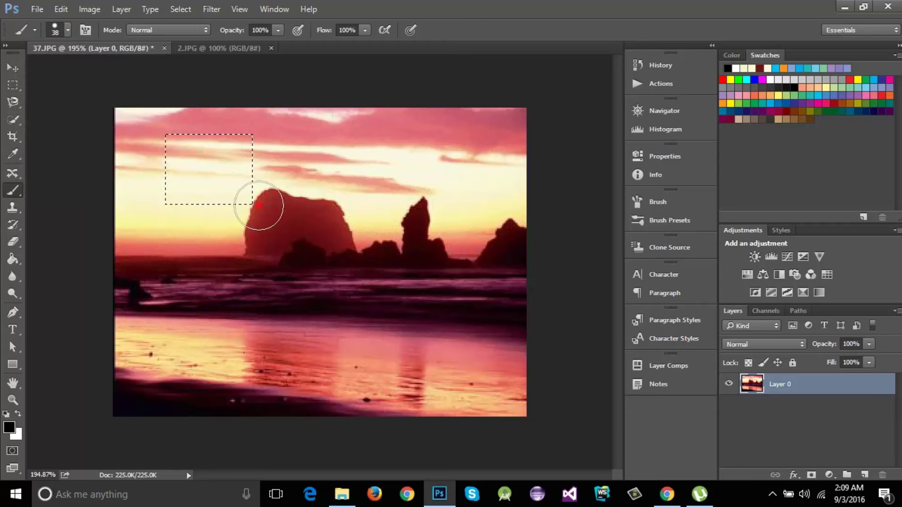
{"action": "mouse_move", "coordinate": [258, 205]}
{"action": "left_mouse_down"}
{"action": "mouse_move", "coordinate": [176, 220]}
{"action": "mouse_move", "coordinate": [253, 221]}
{"action": "mouse_move", "coordinate": [267, 213]}
{"action": "mouse_move", "coordinate": [269, 138]}
{"action": "mouse_move", "coordinate": [271, 199]}
{"action": "left_mouse_up"}
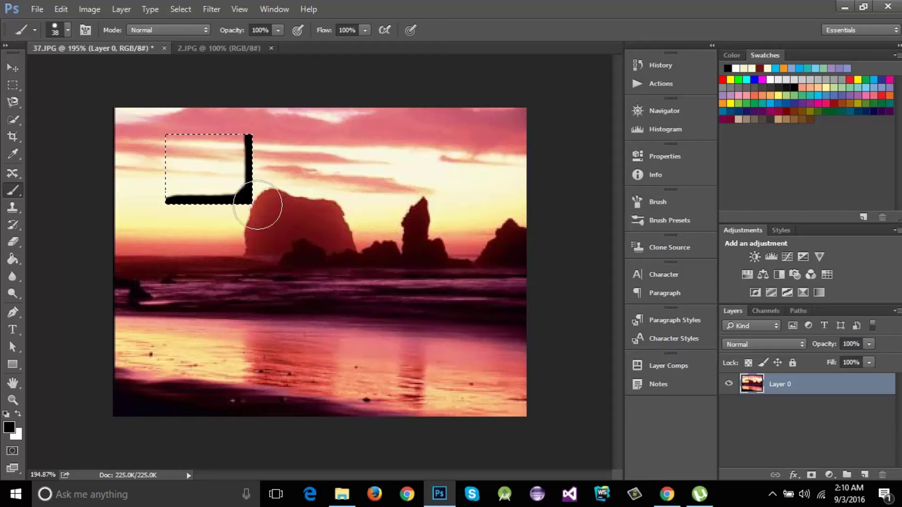
{"action": "mouse_move", "coordinate": [259, 208]}
{"action": "left_mouse_down"}
{"action": "mouse_move", "coordinate": [213, 214]}
{"action": "mouse_move", "coordinate": [171, 212]}
{"action": "mouse_move", "coordinate": [256, 215]}
{"action": "mouse_move", "coordinate": [157, 202]}
{"action": "mouse_move", "coordinate": [281, 208]}
{"action": "mouse_move", "coordinate": [129, 208]}
{"action": "mouse_move", "coordinate": [282, 202]}
{"action": "left_mouse_up"}
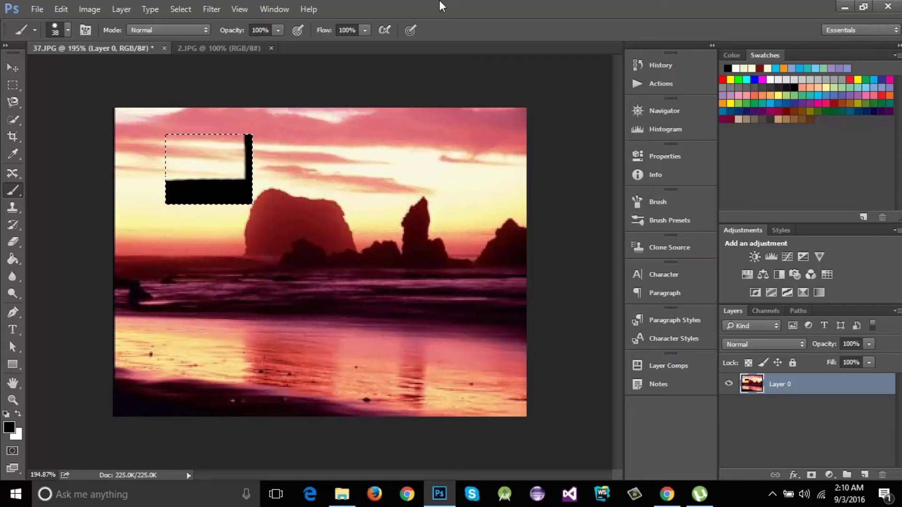
Undo the black brush strokes and deselect the rectangular area
{"action": "key", "text": "ctrl+d"}
{"action": "key", "text": "ctrl+alt+z"}
{"action": "key", "text": "ctrl+alt+z"}
{"action": "key", "text": "ctrl+alt+z"}
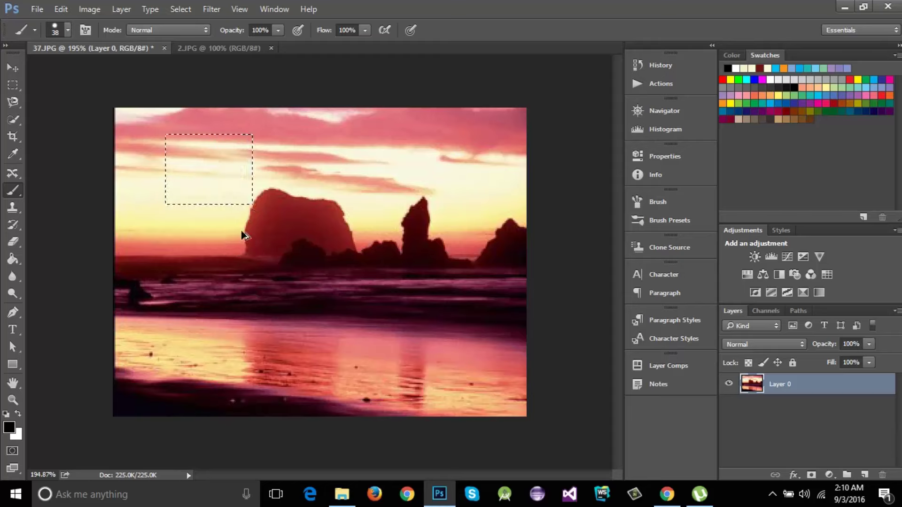
{"action": "key", "text": "ctrl+d"}
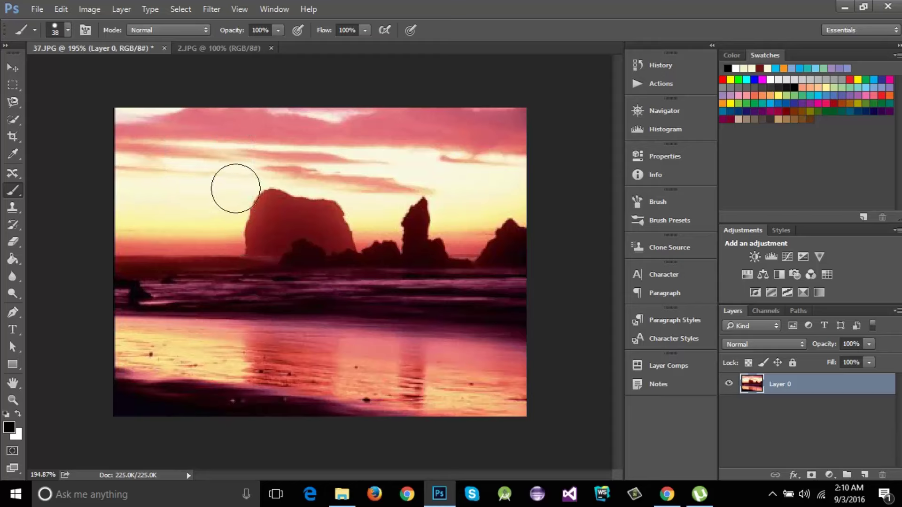
Draw successive rectangular marquee selections across the photo in New Selection mode, finishing with one over the sky beside the large rock's left edge
{"action": "left_click", "coordinate": [17, 88]}
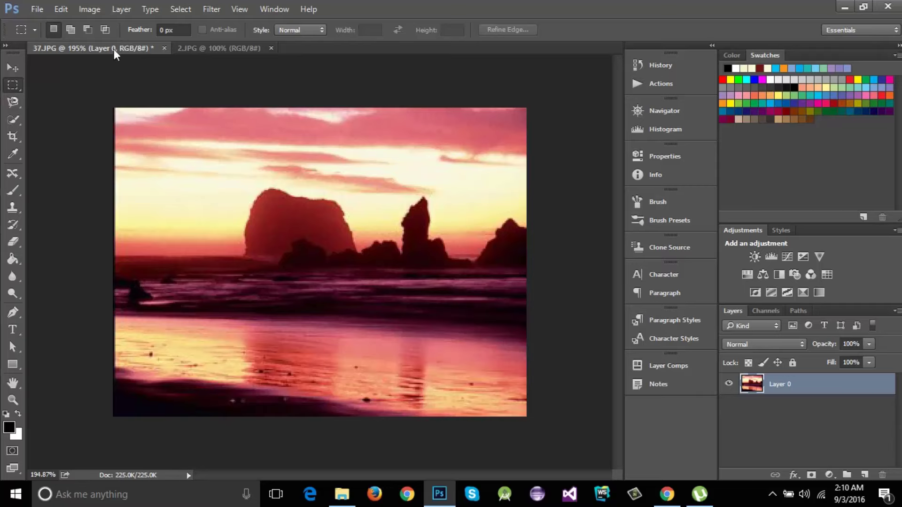
{"action": "right_click", "coordinate": [18, 89]}
{"action": "left_click", "coordinate": [541, 6]}
{"action": "left_click_drag", "start_coordinate": [186, 146], "coordinate": [258, 209]}
{"action": "left_click_drag", "start_coordinate": [313, 181], "coordinate": [371, 221]}
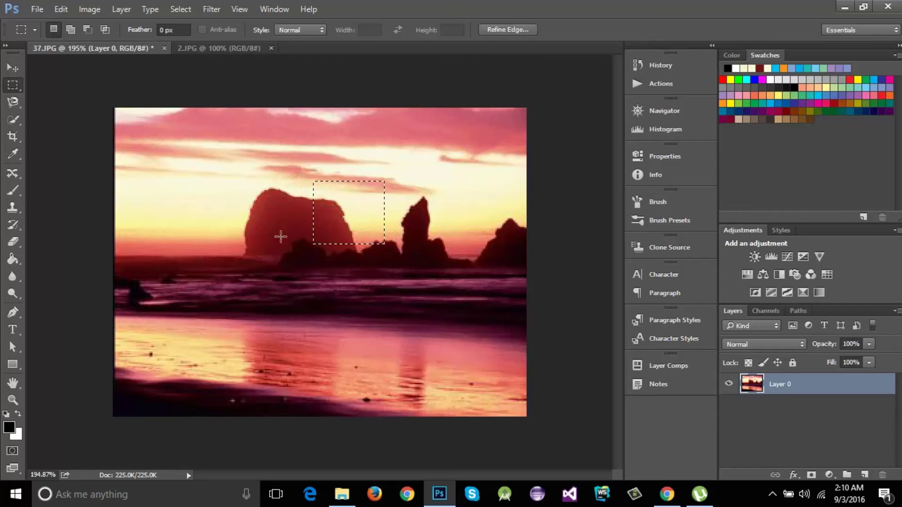
{"action": "left_click_drag", "start_coordinate": [168, 212], "coordinate": [246, 267]}
{"action": "left_click_drag", "start_coordinate": [341, 190], "coordinate": [433, 262]}
{"action": "left_click_drag", "start_coordinate": [248, 227], "coordinate": [329, 311]}
{"action": "left_click_drag", "start_coordinate": [358, 238], "coordinate": [415, 288]}
{"action": "left_click_drag", "start_coordinate": [178, 174], "coordinate": [259, 236]}
Add overlapping rectangles to the selection, stepping from the large rock down across the sea to the beach reflection
{"action": "left_click", "coordinate": [75, 32]}
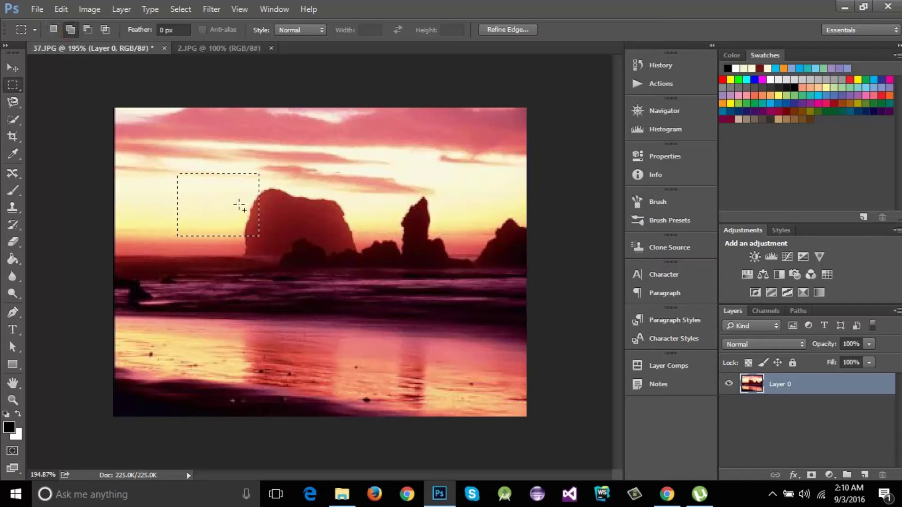
{"action": "left_click_drag", "start_coordinate": [239, 203], "coordinate": [301, 268]}
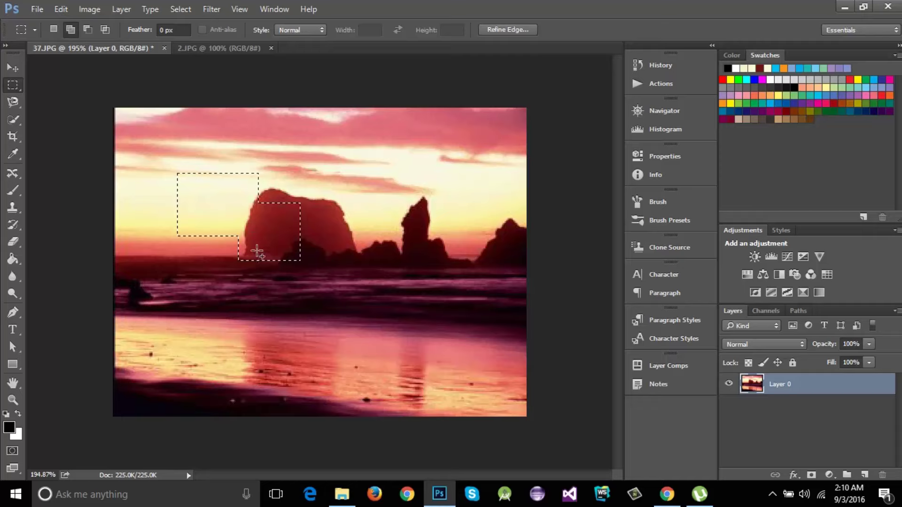
{"action": "left_click_drag", "start_coordinate": [256, 249], "coordinate": [441, 363]}
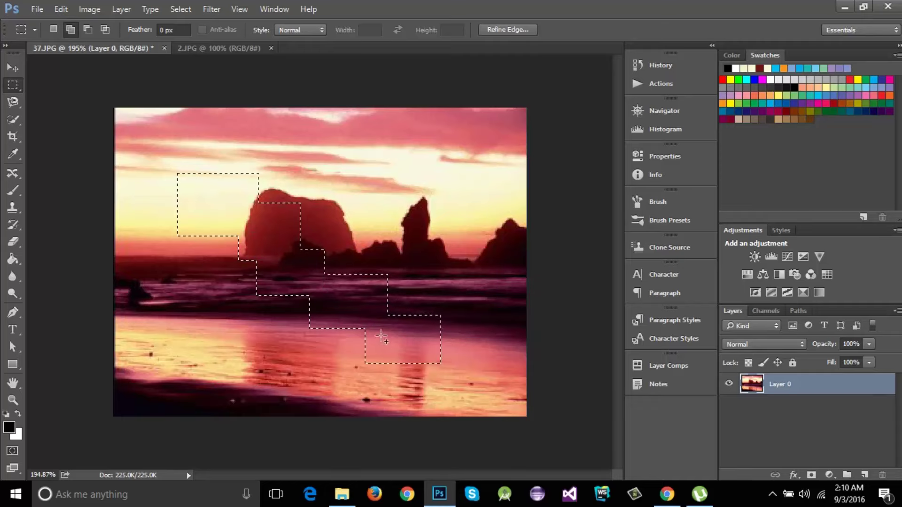
{"action": "left_click_drag", "start_coordinate": [276, 310], "coordinate": [349, 354]}
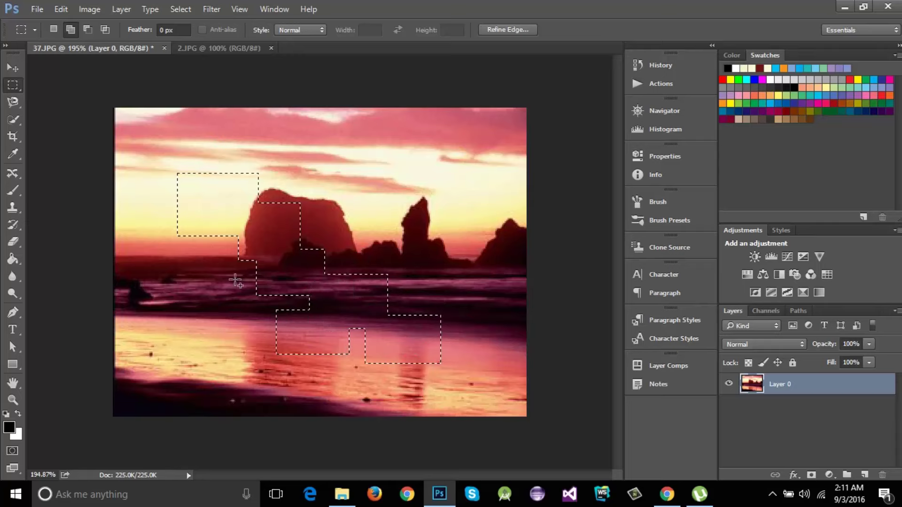
{"action": "left_click_drag", "start_coordinate": [235, 279], "coordinate": [331, 338]}
Subtract rectangles from the right and lower-left parts of the stepped selection over the sea and beach
{"action": "left_click", "coordinate": [84, 30]}
{"action": "left_click_drag", "start_coordinate": [401, 275], "coordinate": [475, 361]}
{"action": "left_click_drag", "start_coordinate": [360, 256], "coordinate": [462, 328]}
{"action": "left_click_drag", "start_coordinate": [209, 289], "coordinate": [277, 335]}
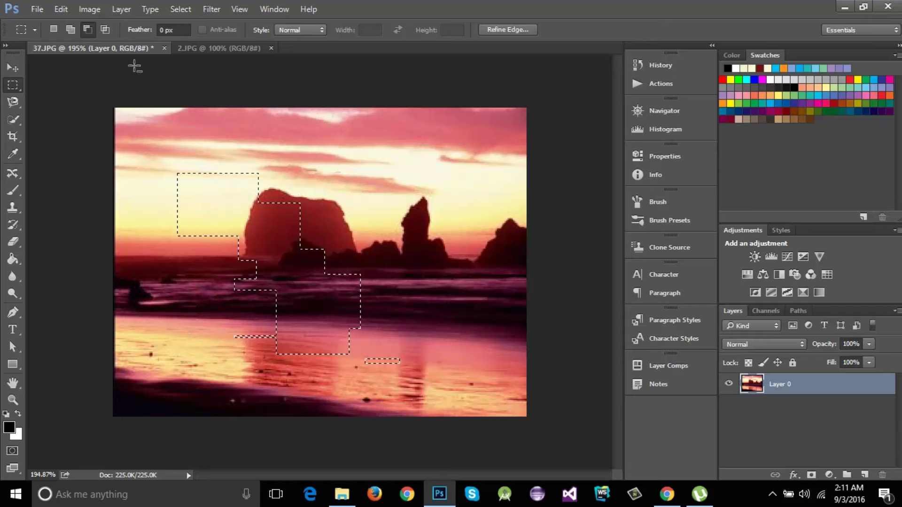
Intersect the selection with two rectangles so only a small area on the large rock stays selected
{"action": "left_click", "coordinate": [106, 29]}
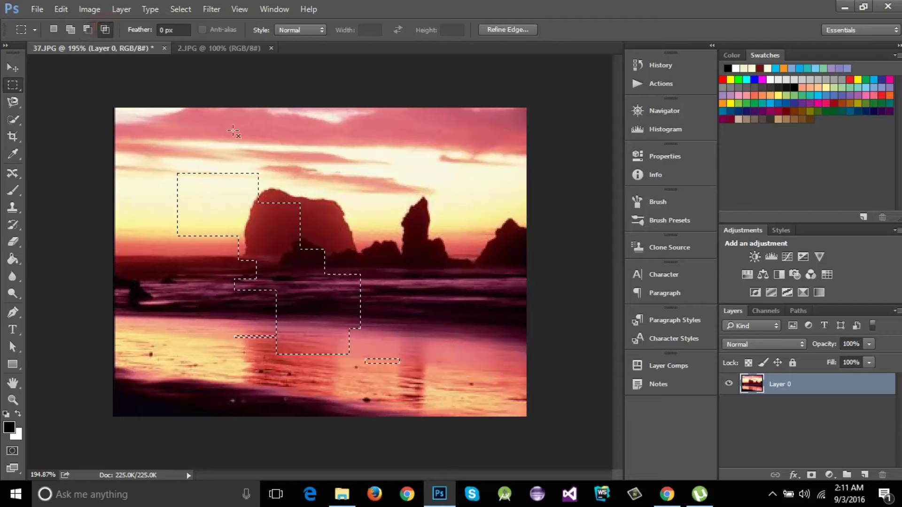
{"action": "left_click_drag", "start_coordinate": [231, 131], "coordinate": [301, 248]}
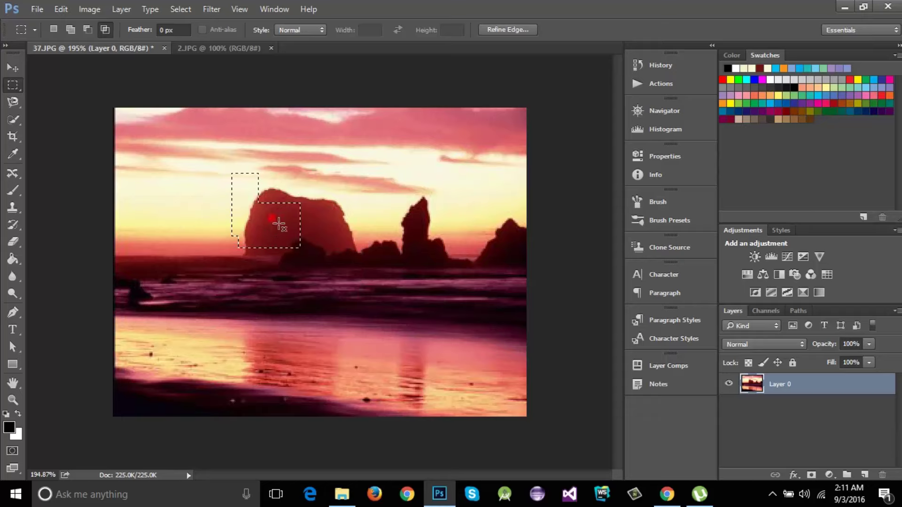
{"action": "left_click_drag", "start_coordinate": [270, 217], "coordinate": [342, 285]}
Keep the marquee style on Normal and intersect the selection with further rectangles over and beside the large rock
{"action": "left_click", "coordinate": [177, 31]}
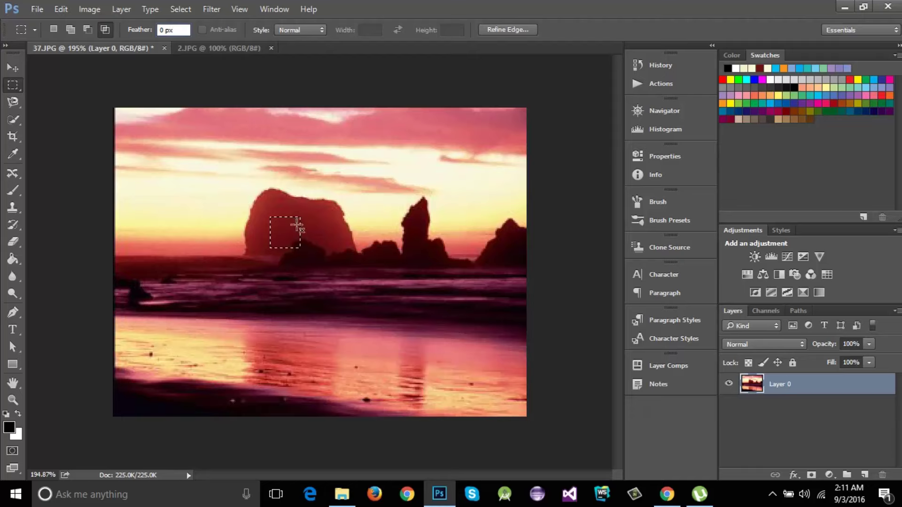
{"action": "left_click", "coordinate": [311, 27]}
{"action": "left_click", "coordinate": [308, 39]}
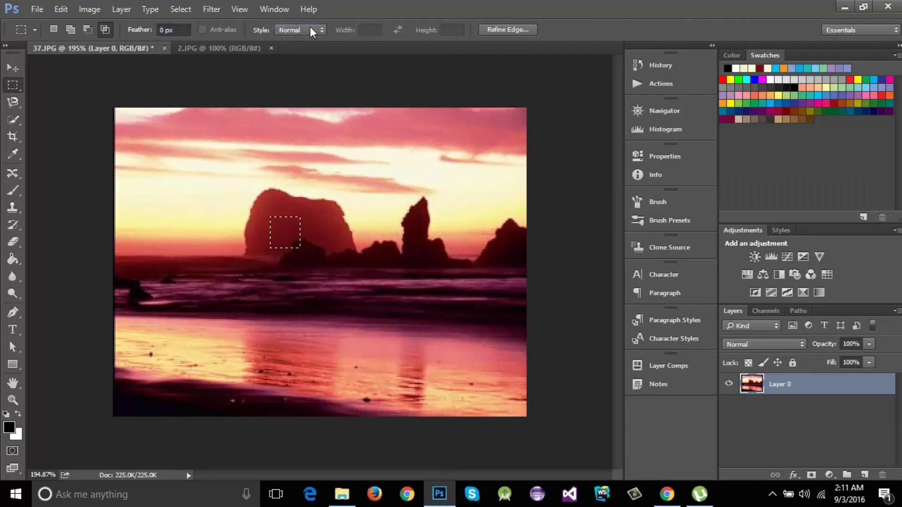
{"action": "left_click_drag", "start_coordinate": [258, 200], "coordinate": [336, 275]}
{"action": "left_click_drag", "start_coordinate": [179, 179], "coordinate": [276, 254]}
{"action": "left_click_drag", "start_coordinate": [315, 199], "coordinate": [393, 257]}
{"action": "left_click", "coordinate": [444, 190]}
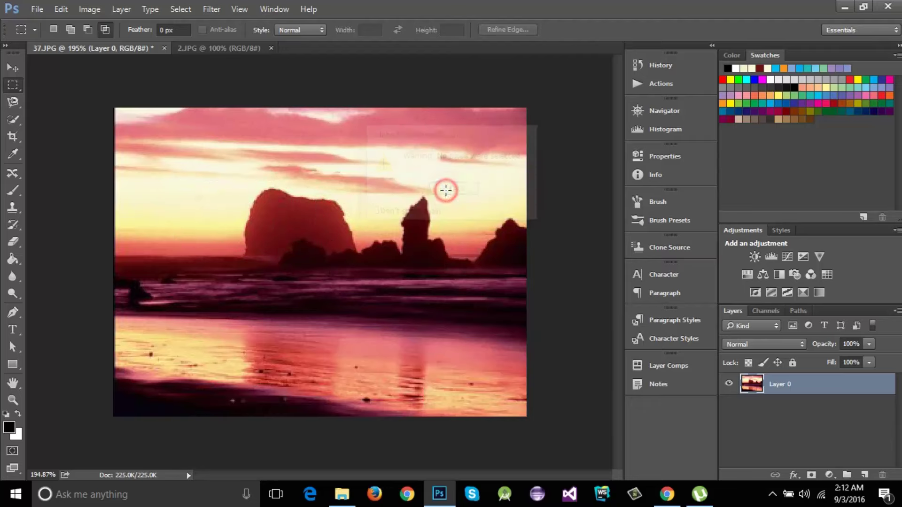
Switch to New Selection mode with a Fixed Ratio of 1 to 1 and draw a square selection around the large rock
{"action": "left_click", "coordinate": [54, 31]}
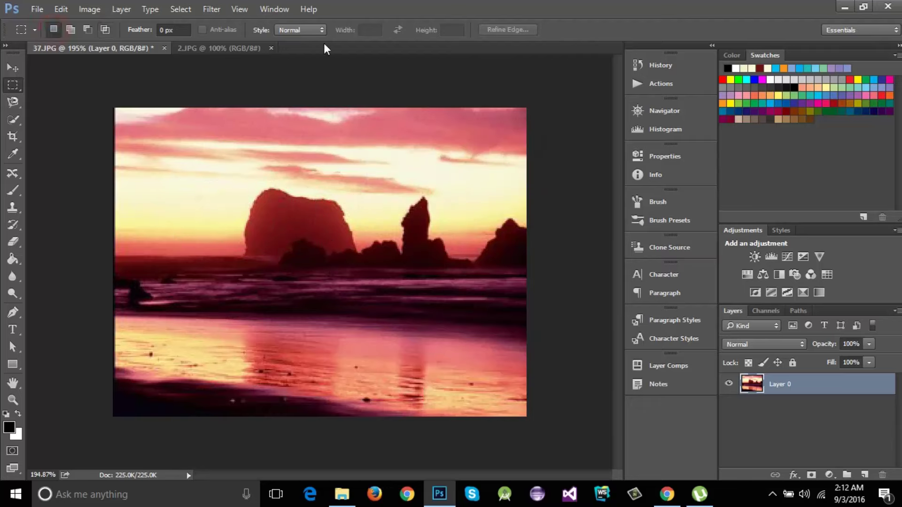
{"action": "left_click", "coordinate": [306, 29]}
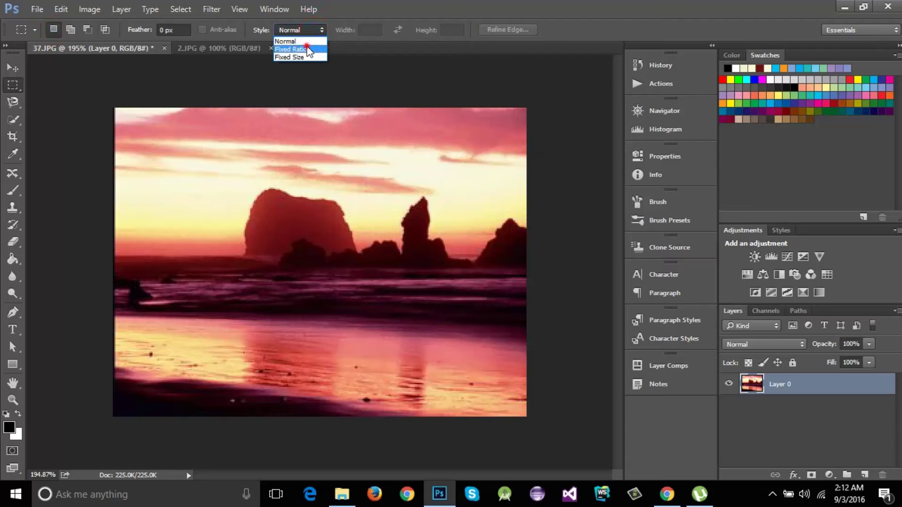
{"action": "left_click", "coordinate": [308, 49]}
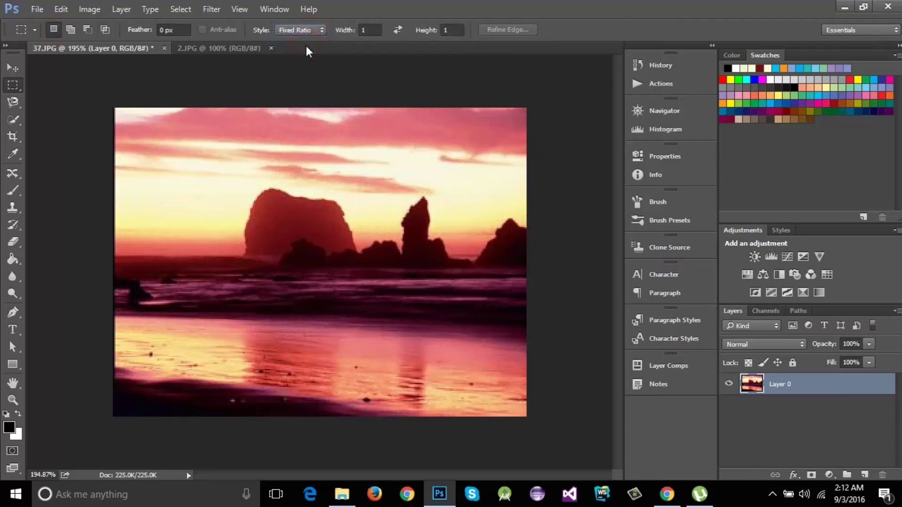
{"action": "left_click", "coordinate": [363, 30]}
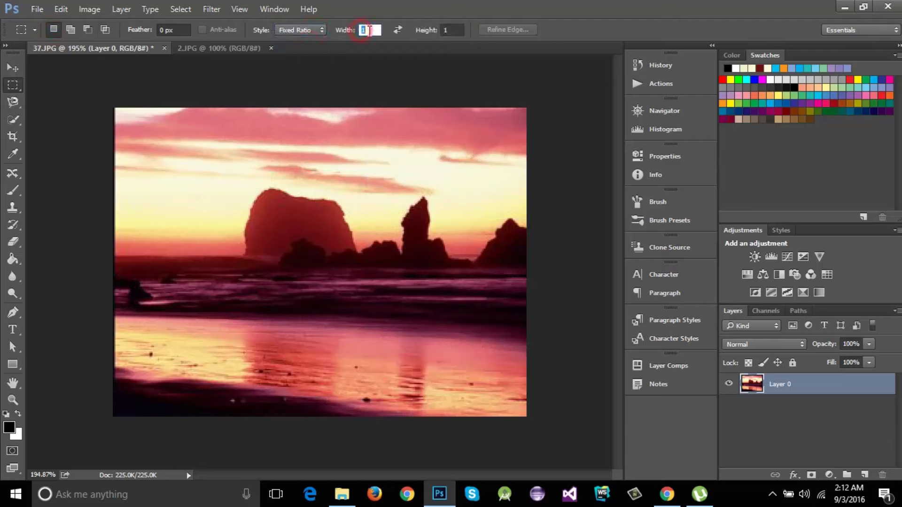
{"action": "left_click", "coordinate": [452, 30]}
{"action": "left_click", "coordinate": [214, 150]}
{"action": "left_click_drag", "start_coordinate": [214, 150], "coordinate": [420, 272]}
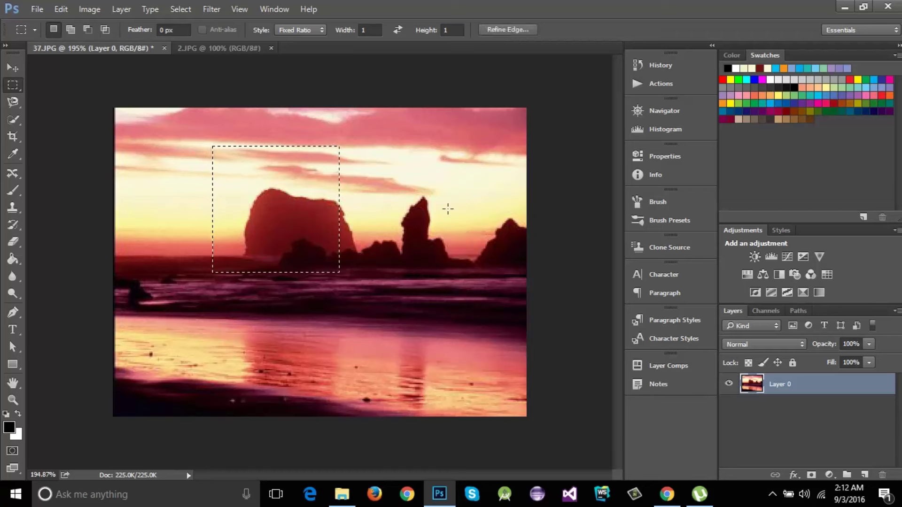
Set the ratio width to 2 and draw a 2:1 selection across the sky and the large rock
{"action": "left_click", "coordinate": [365, 30]}
{"action": "type", "text": "2"}
{"action": "left_click_drag", "start_coordinate": [331, 189], "coordinate": [368, 214]}
{"action": "mouse_move", "coordinate": [169, 187]}
{"action": "left_mouse_down"}
{"action": "mouse_move", "coordinate": [366, 282]}
{"action": "mouse_move", "coordinate": [320, 296]}
{"action": "mouse_move", "coordinate": [397, 333]}
{"action": "mouse_move", "coordinate": [365, 315]}
{"action": "mouse_move", "coordinate": [334, 268]}
{"action": "left_mouse_up"}
Change the marquee style to Fixed Size, set the height to 100 px, and swap it with the width
{"action": "left_click", "coordinate": [311, 29]}
{"action": "left_click", "coordinate": [307, 56]}
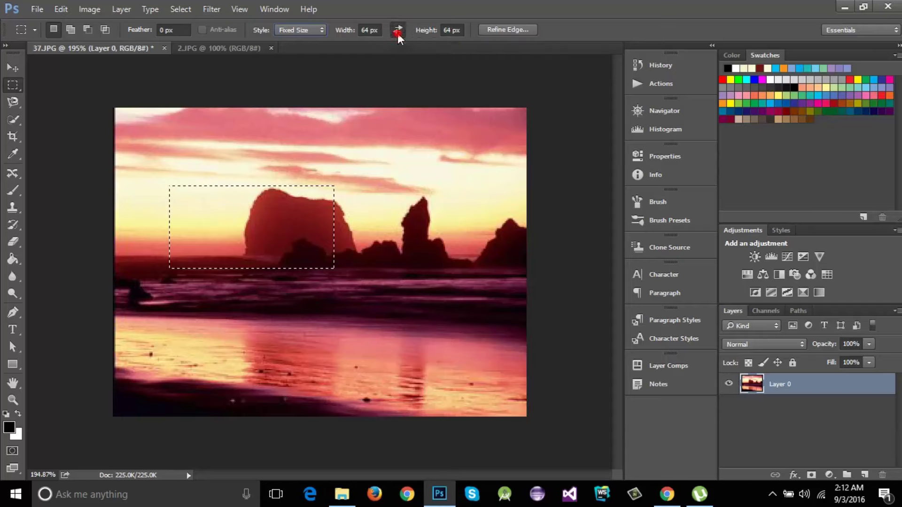
{"action": "left_click", "coordinate": [451, 30]}
{"action": "type", "text": "100"}
{"action": "key", "text": "Return"}
{"action": "left_click", "coordinate": [393, 29]}
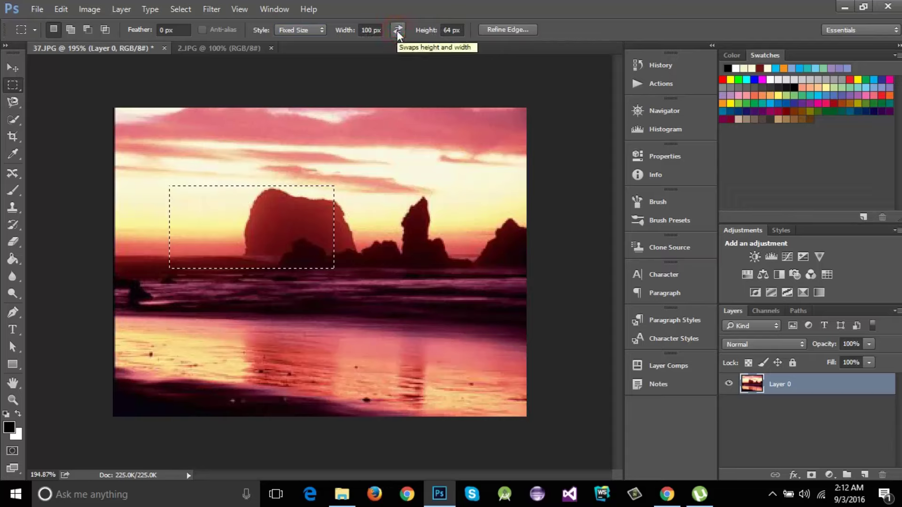
Swap the fixed width and height back, and replace the old selection with a 100 by 64 px one over the sky and large rock
{"action": "left_click", "coordinate": [397, 31]}
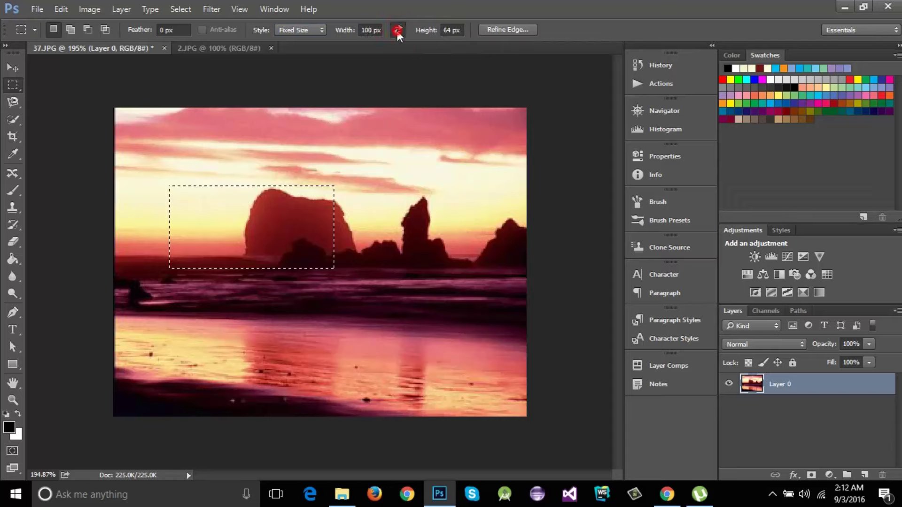
{"action": "left_click", "coordinate": [396, 30]}
{"action": "key", "text": "ctrl+d"}
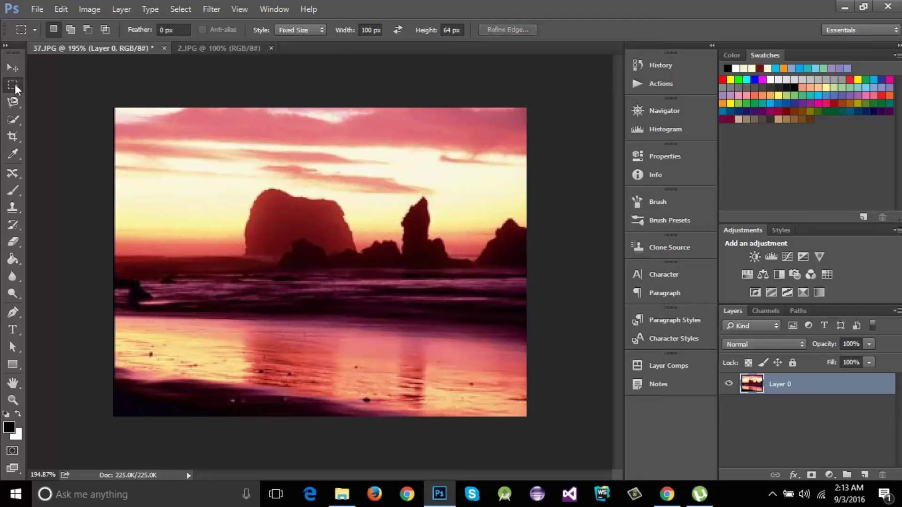
{"action": "left_click_drag", "start_coordinate": [177, 146], "coordinate": [188, 163]}
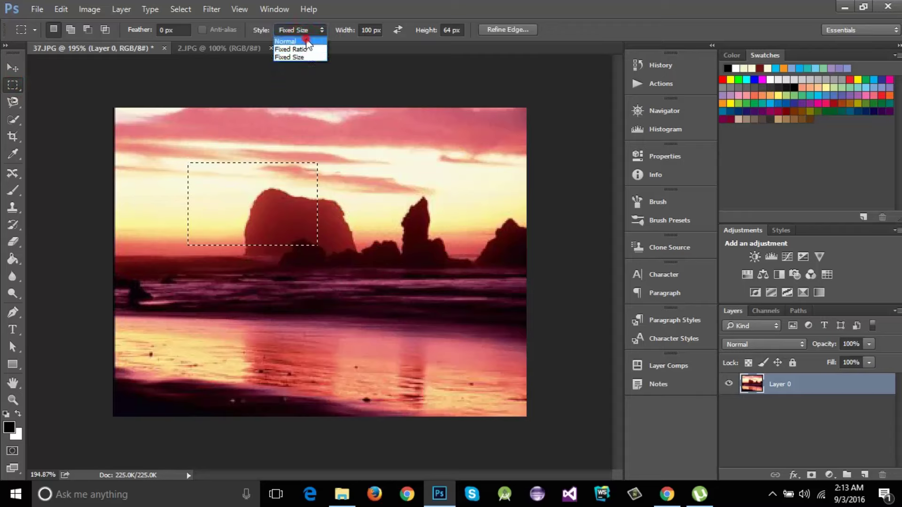
Return the marquee style to Normal and replace the selection with a freely sized rectangle in the sky just left of the large rock
{"action": "left_click", "coordinate": [305, 41]}
{"action": "key", "text": "ctrl+d"}
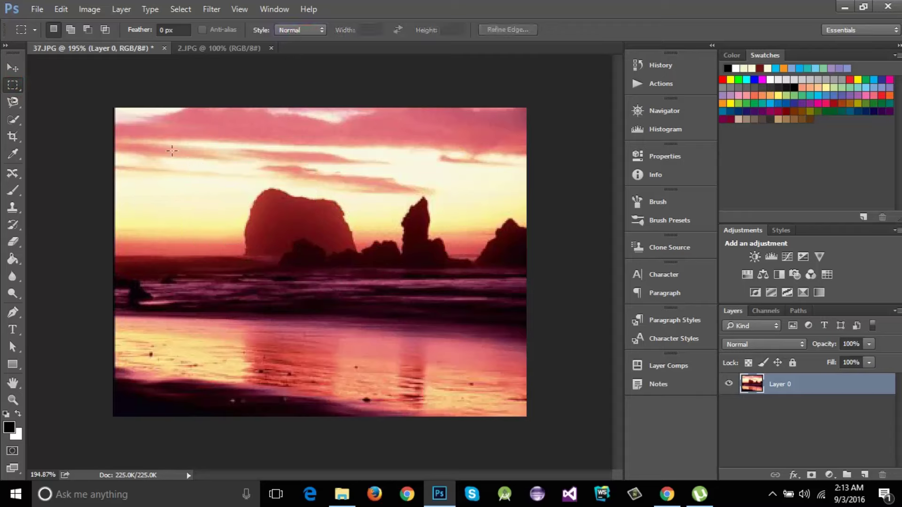
{"action": "left_click_drag", "start_coordinate": [162, 142], "coordinate": [249, 228]}
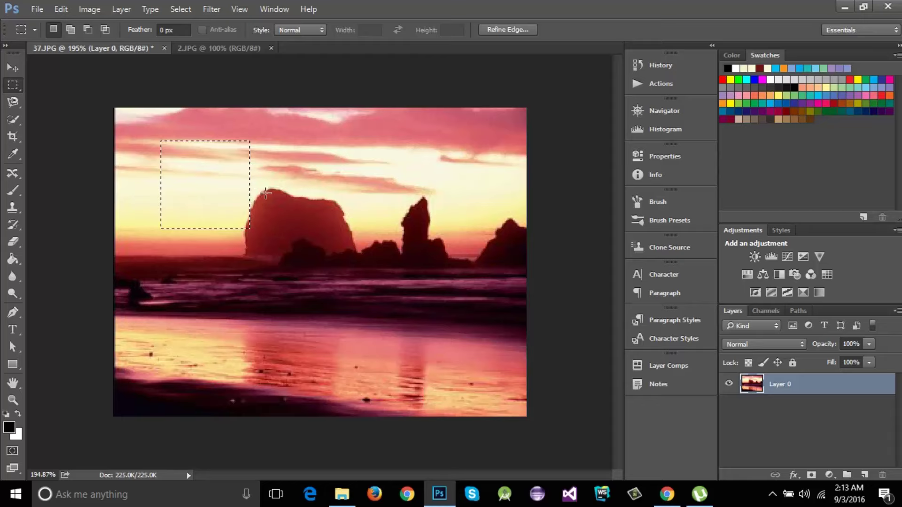
Add three overlapping rectangles to the selection, extending it across the large rock and the sky to its right
{"action": "key", "text": "shift"}
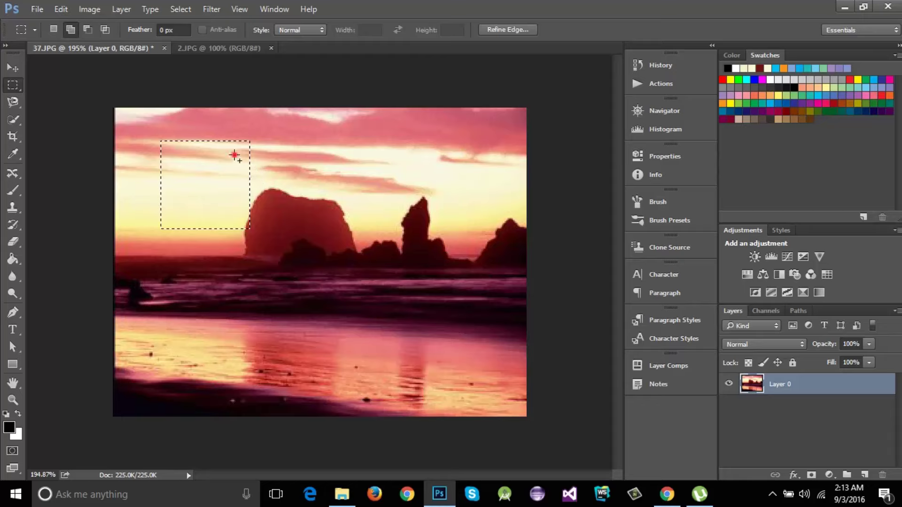
{"action": "left_click_drag", "start_coordinate": [234, 154], "coordinate": [273, 247]}
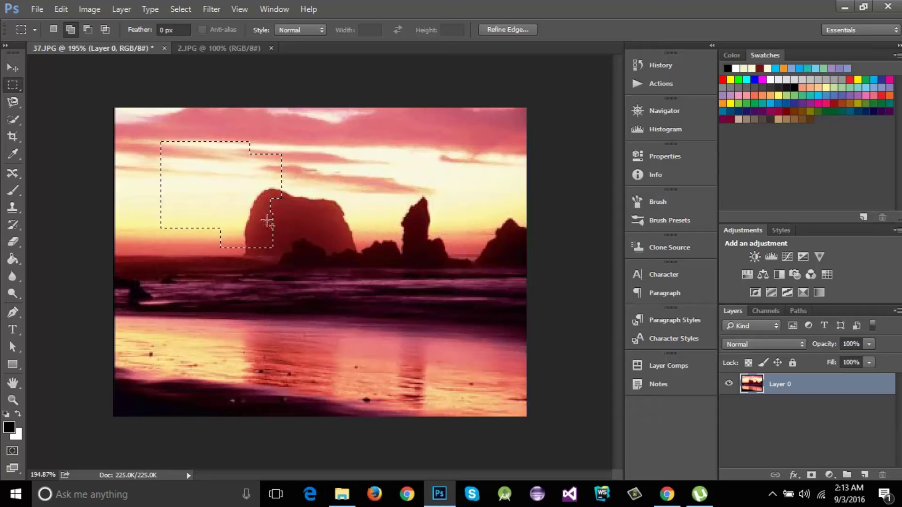
{"action": "left_click_drag", "start_coordinate": [253, 189], "coordinate": [340, 214]}
{"action": "left_click_drag", "start_coordinate": [268, 163], "coordinate": [379, 207]}
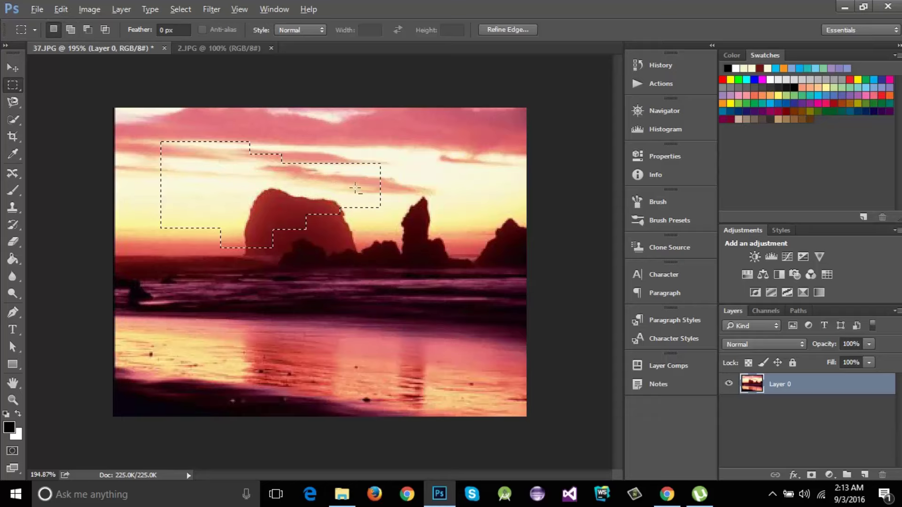
Subtract three rectangles from the right and lower parts of the selection over the large rock
{"action": "left_click_drag", "start_coordinate": [327, 156], "coordinate": [380, 206]}
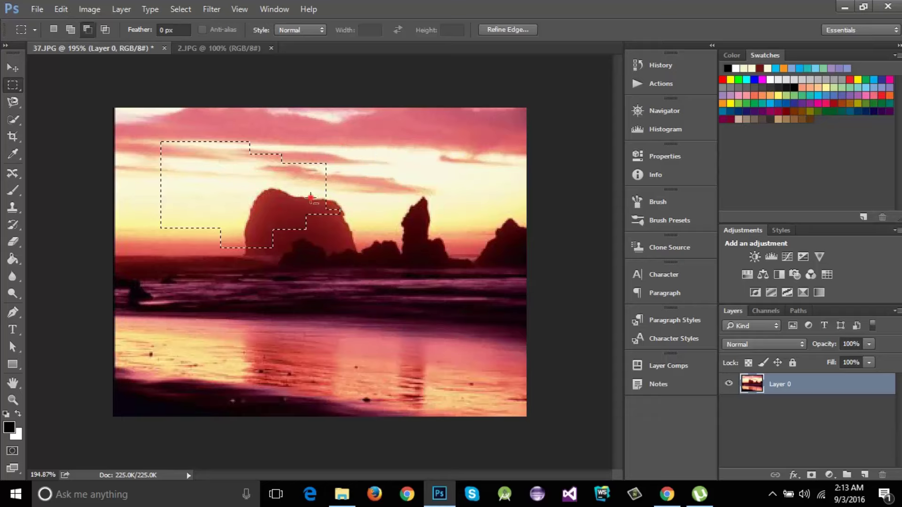
{"action": "left_click_drag", "start_coordinate": [307, 195], "coordinate": [371, 229]}
{"action": "left_click_drag", "start_coordinate": [268, 211], "coordinate": [328, 245]}
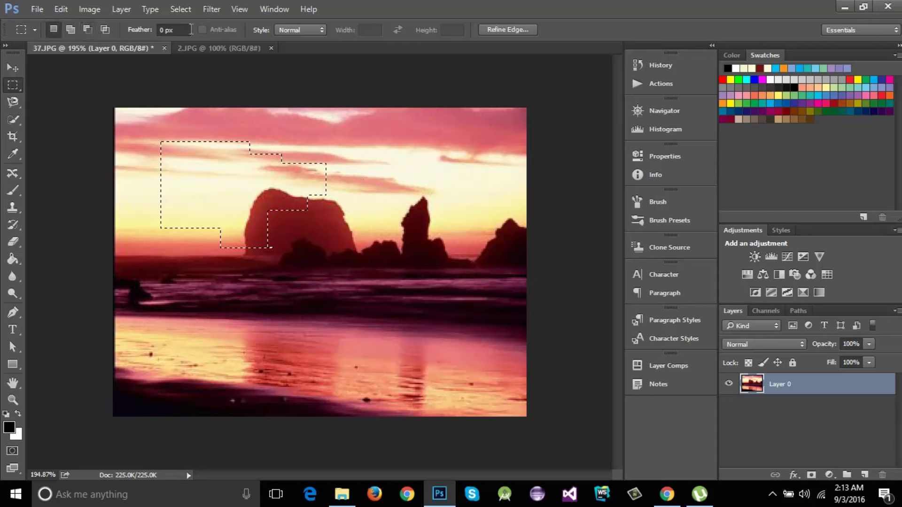
Switch to the Elliptical Marquee tool and clear the stepped selection
{"action": "right_click", "coordinate": [14, 85]}
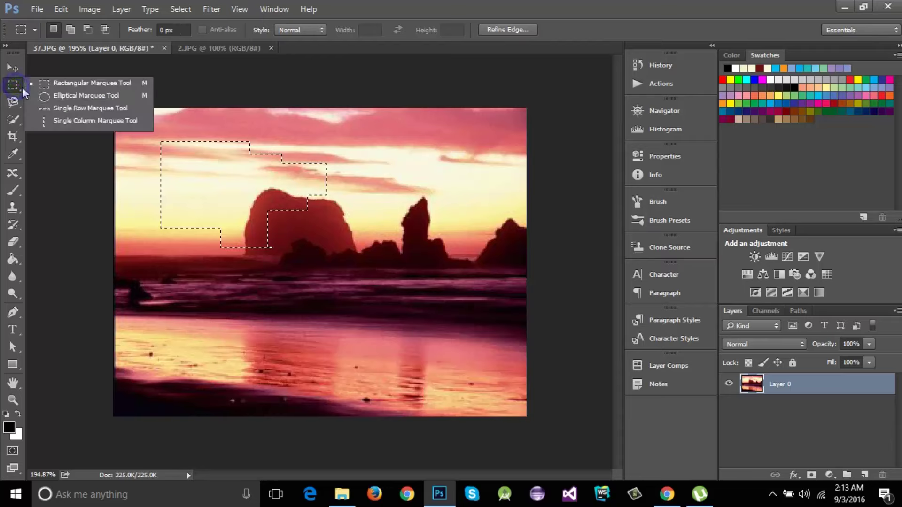
{"action": "left_click", "coordinate": [82, 95]}
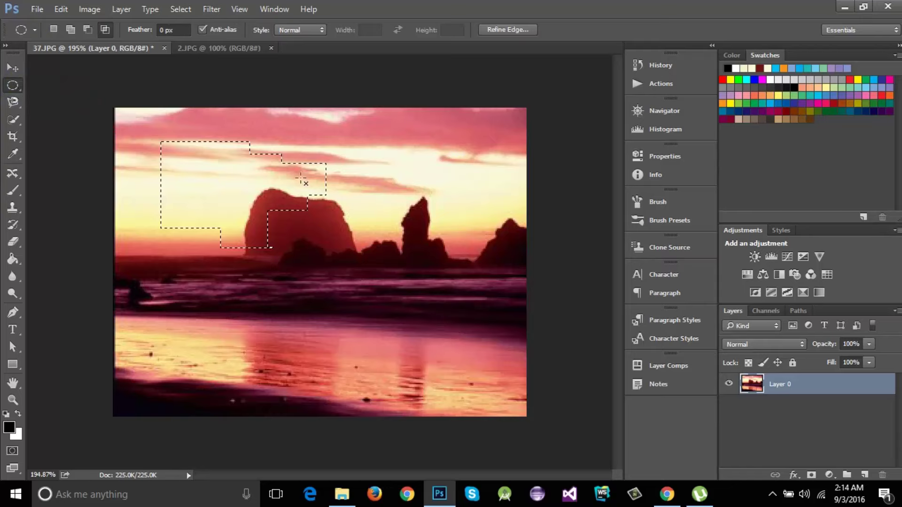
{"action": "left_click", "coordinate": [352, 192]}
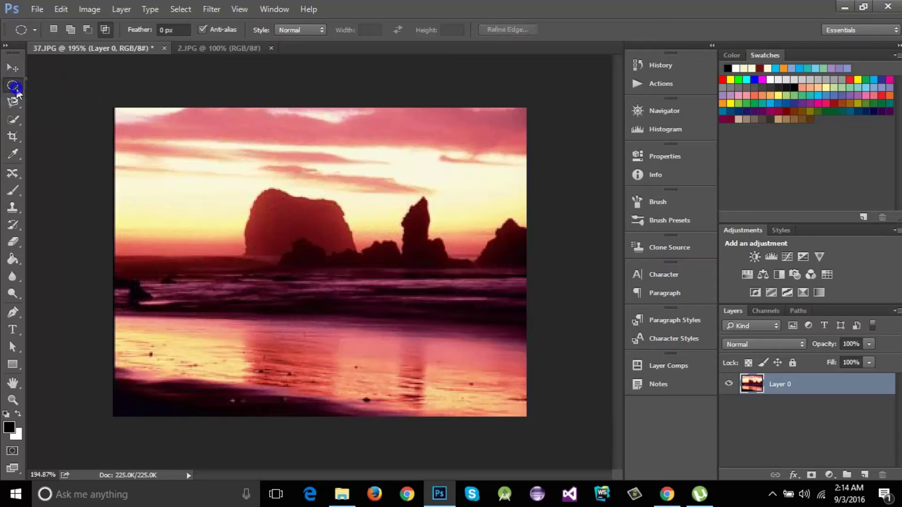
{"action": "right_click", "coordinate": [16, 90]}
{"action": "left_click", "coordinate": [77, 91]}
In Intersect mode, draw overlapping elliptical selections from the sky across the large rock, and clear what remains
{"action": "left_click_drag", "start_coordinate": [193, 139], "coordinate": [275, 228]}
{"action": "left_click_drag", "start_coordinate": [242, 179], "coordinate": [323, 236]}
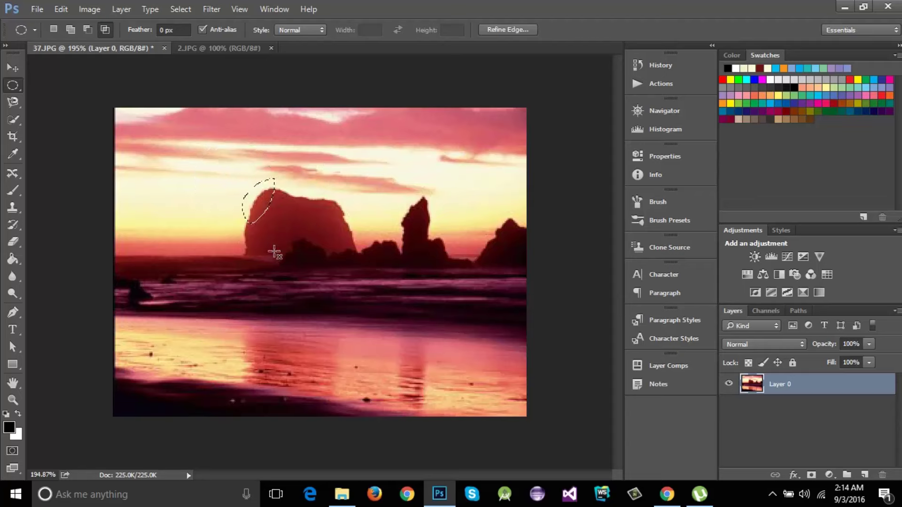
{"action": "left_click_drag", "start_coordinate": [274, 252], "coordinate": [358, 322]}
{"action": "left_click", "coordinate": [448, 186]}
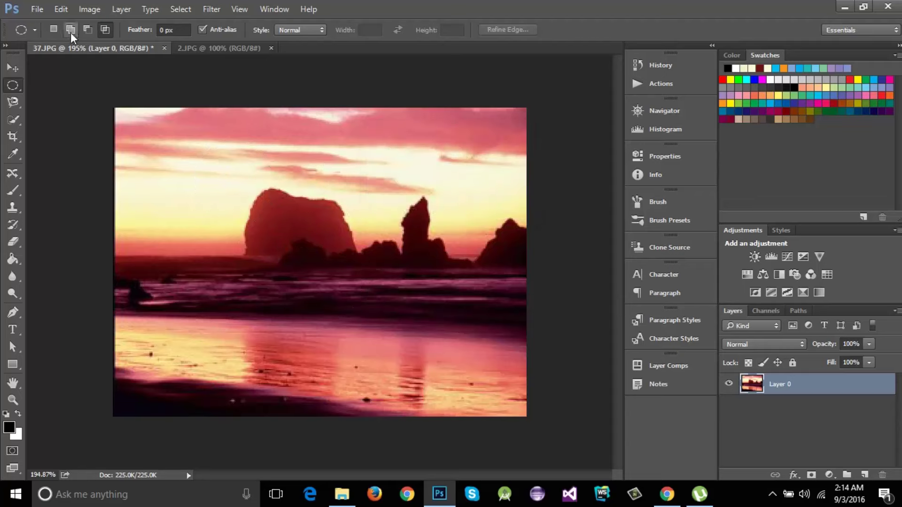
Switch to New Selection mode and draw a series of separate elliptical selections over the sky, rocks and sea, ending with nothing selected
{"action": "left_click", "coordinate": [54, 29]}
{"action": "left_click_drag", "start_coordinate": [168, 131], "coordinate": [260, 220]}
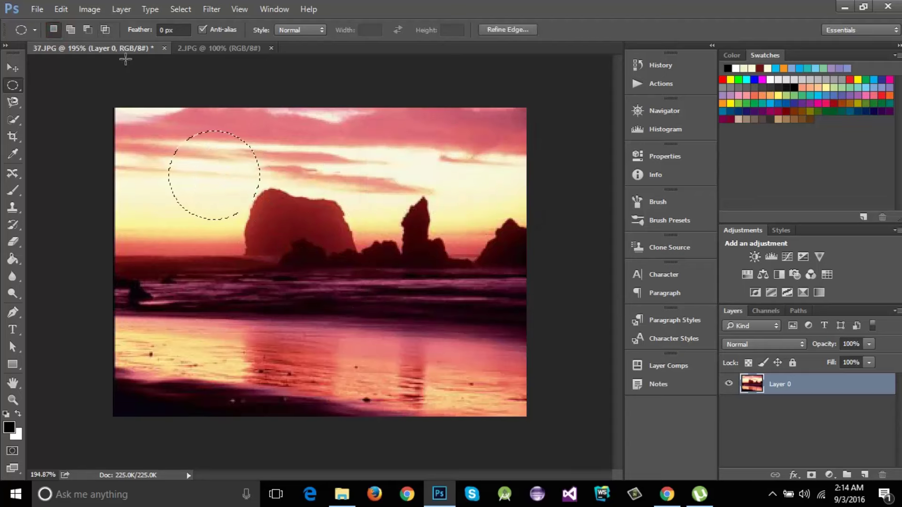
{"action": "left_click", "coordinate": [288, 183]}
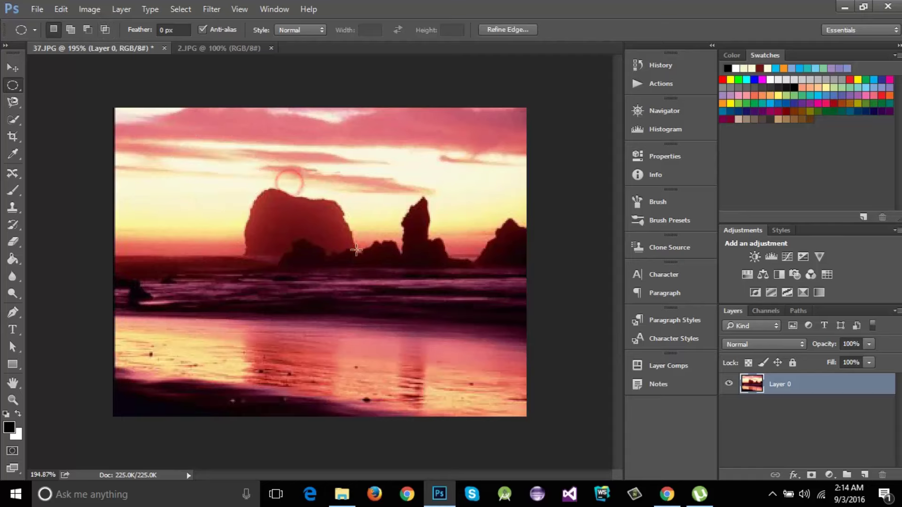
{"action": "left_click_drag", "start_coordinate": [192, 254], "coordinate": [308, 356]}
{"action": "left_click_drag", "start_coordinate": [266, 172], "coordinate": [392, 278]}
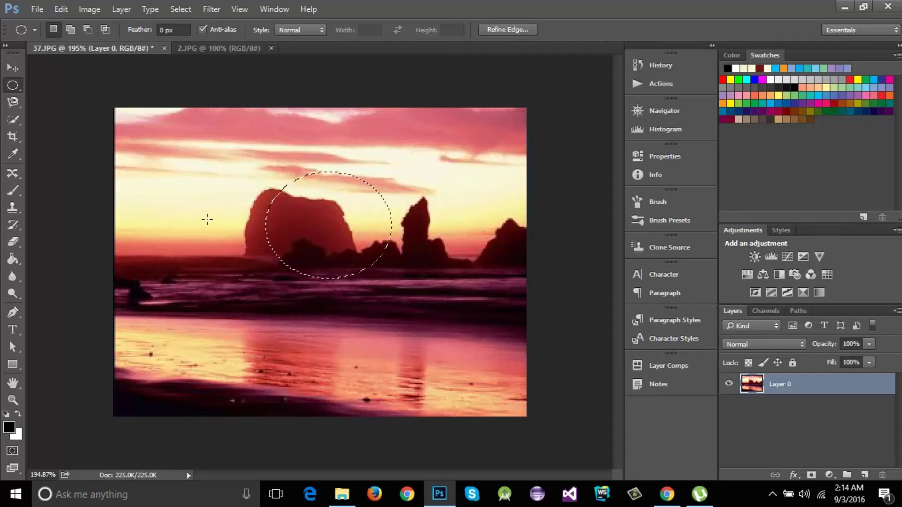
{"action": "left_click_drag", "start_coordinate": [194, 219], "coordinate": [282, 306]}
{"action": "left_click_drag", "start_coordinate": [301, 175], "coordinate": [390, 274]}
{"action": "left_click_drag", "start_coordinate": [171, 231], "coordinate": [261, 326]}
{"action": "left_click_drag", "start_coordinate": [301, 194], "coordinate": [385, 281]}
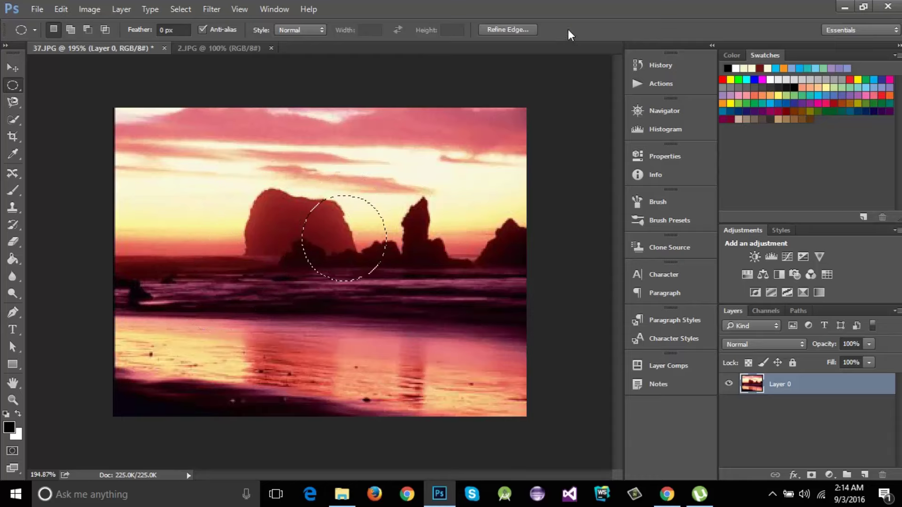
{"action": "left_click", "coordinate": [281, 240]}
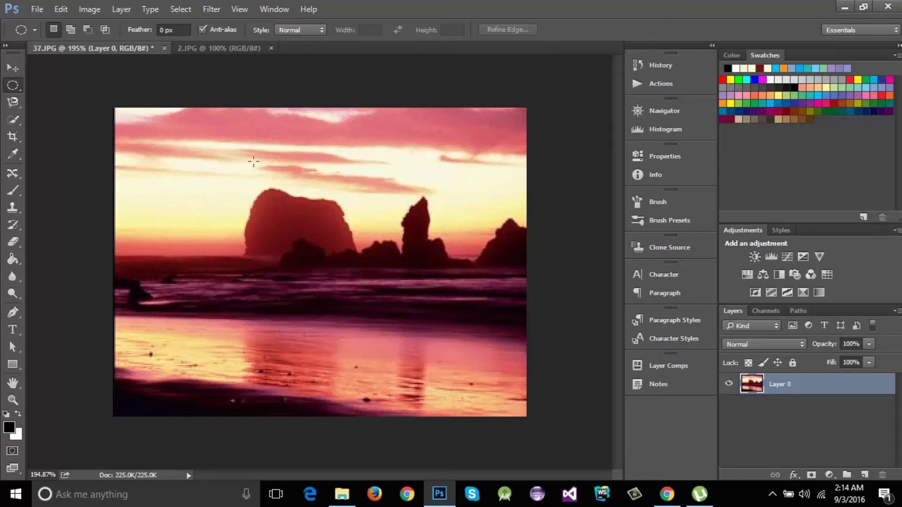
{"action": "left_click_drag", "start_coordinate": [184, 163], "coordinate": [277, 255]}
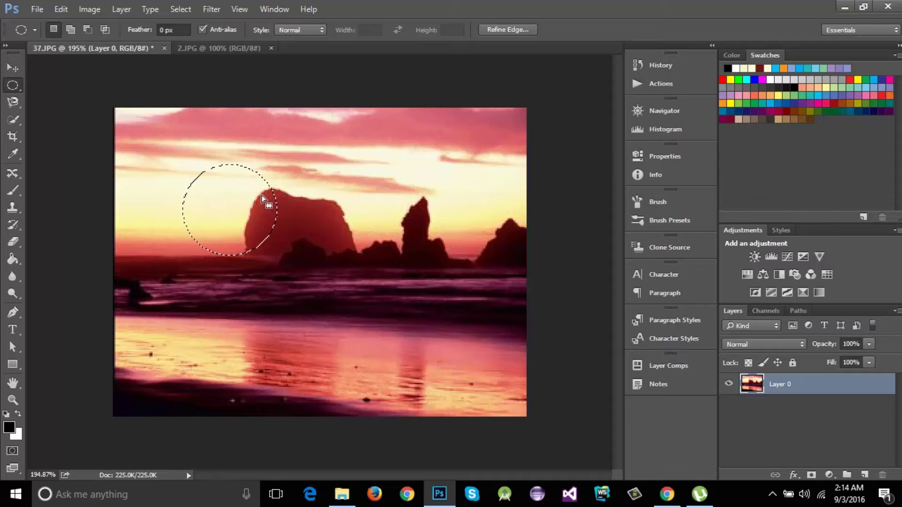
{"action": "left_click", "coordinate": [247, 190]}
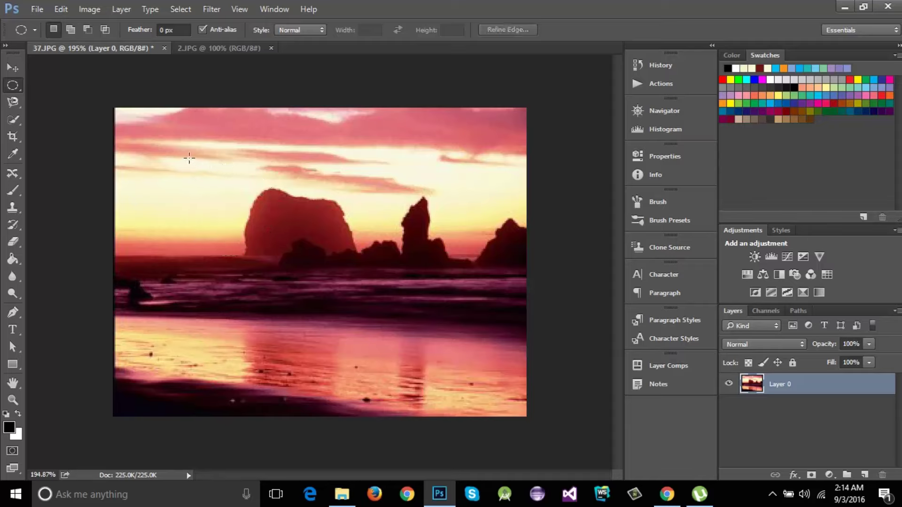
Draw a near-circular selection in the sky, resize and reposition it over the photo's upper-left corner, and deselect it
{"action": "left_click_drag", "start_coordinate": [212, 176], "coordinate": [265, 236]}
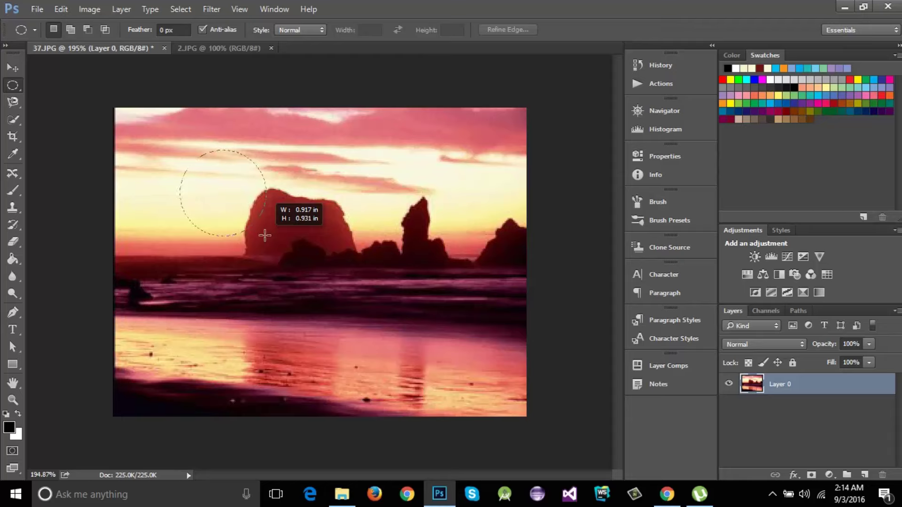
{"action": "mouse_move", "coordinate": [265, 236]}
{"action": "left_mouse_down"}
{"action": "mouse_move", "coordinate": [245, 215]}
{"action": "mouse_move", "coordinate": [276, 244]}
{"action": "left_mouse_up"}
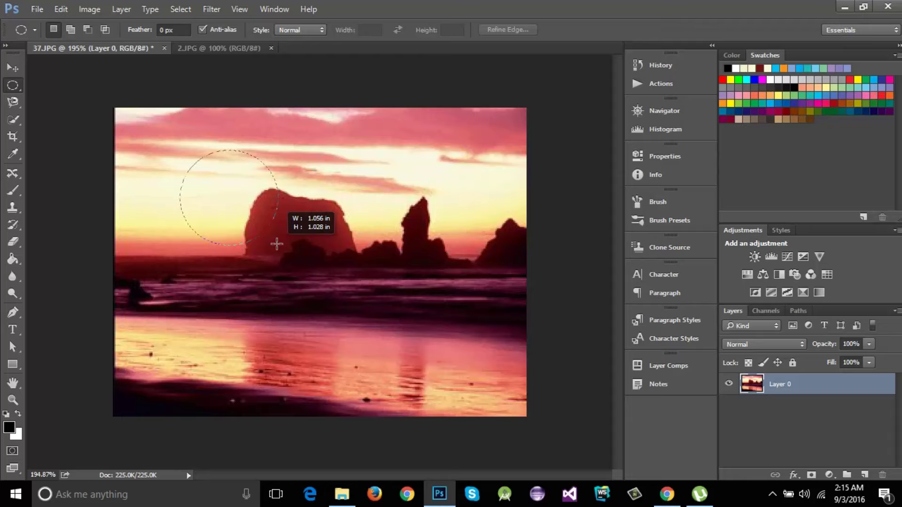
{"action": "left_click_drag", "start_coordinate": [277, 244], "coordinate": [258, 237]}
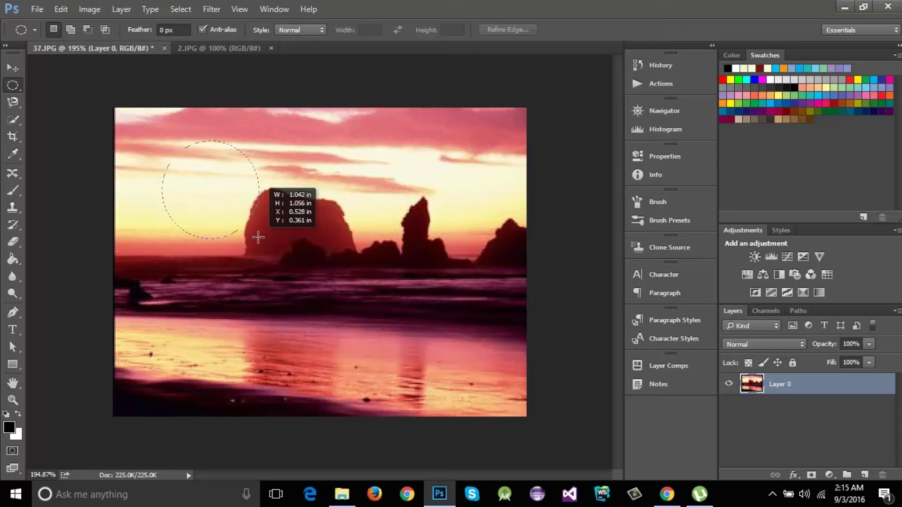
{"action": "left_click_drag", "start_coordinate": [259, 237], "coordinate": [284, 218]}
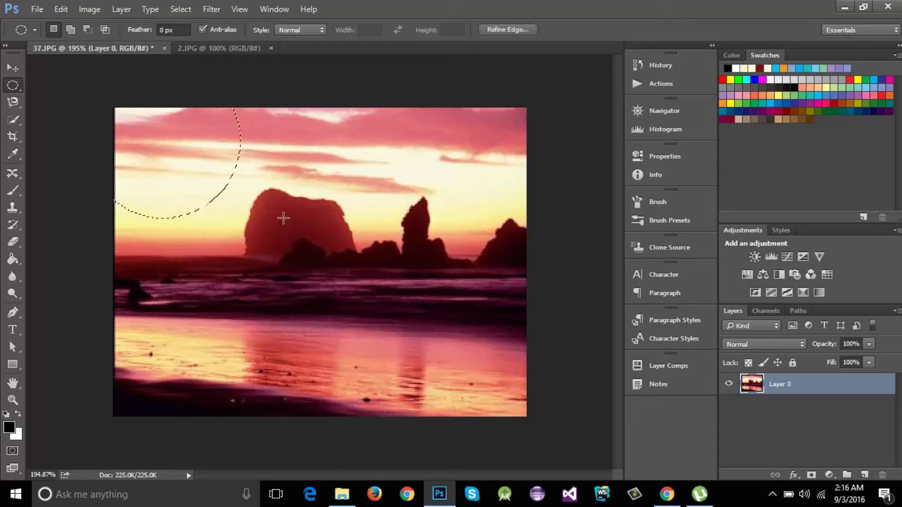
{"action": "key", "text": "ctrl+d"}
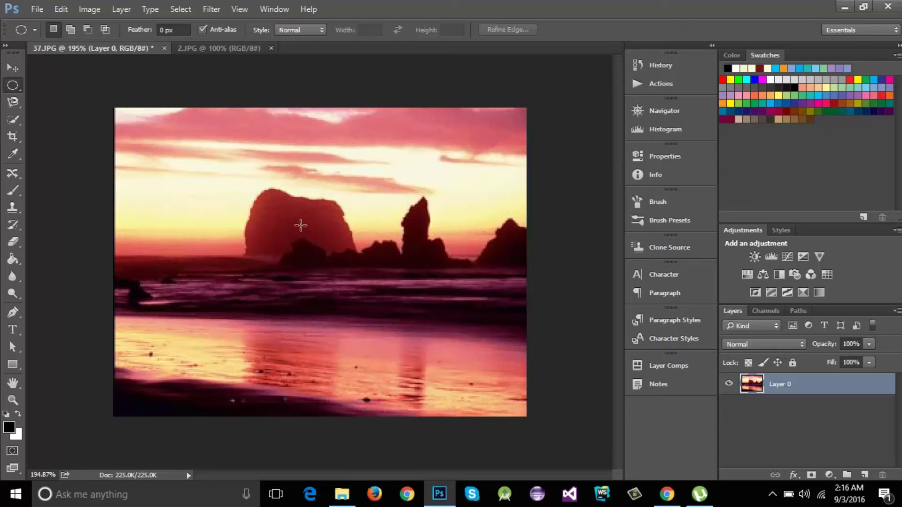
{"action": "left_click_drag", "start_coordinate": [300, 225], "coordinate": [348, 246]}
Look through the tool variants in the lasso, quick selection and marquee tool groups
{"action": "left_click_drag", "start_coordinate": [13, 102], "coordinate": [62, 100]}
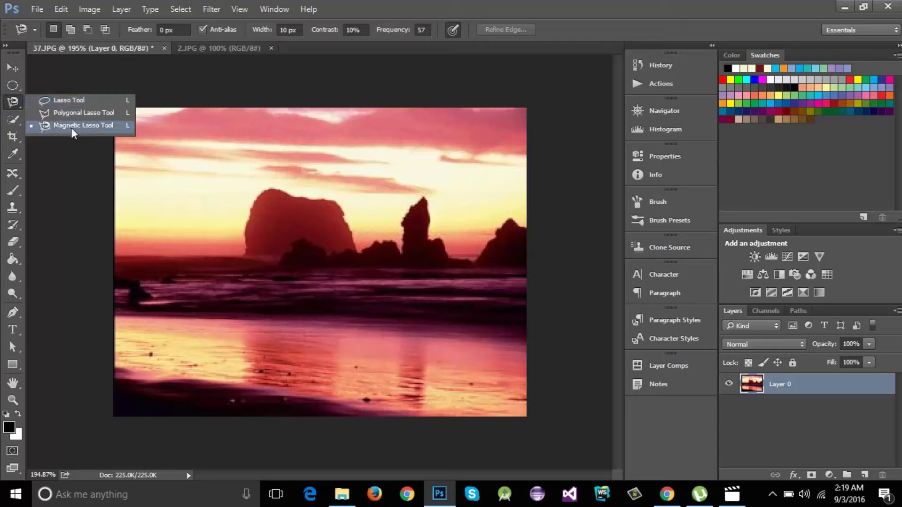
{"action": "left_click_drag", "start_coordinate": [14, 119], "coordinate": [26, 115]}
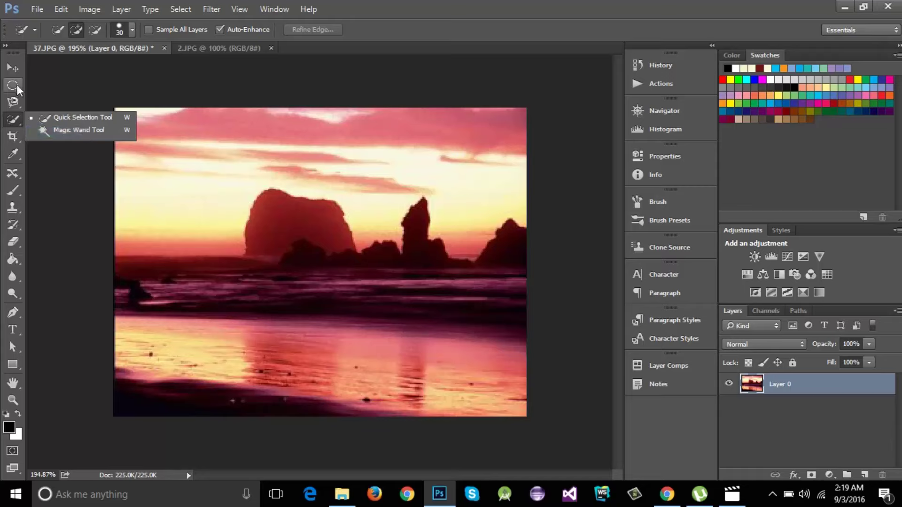
{"action": "left_click_drag", "start_coordinate": [17, 84], "coordinate": [85, 87]}
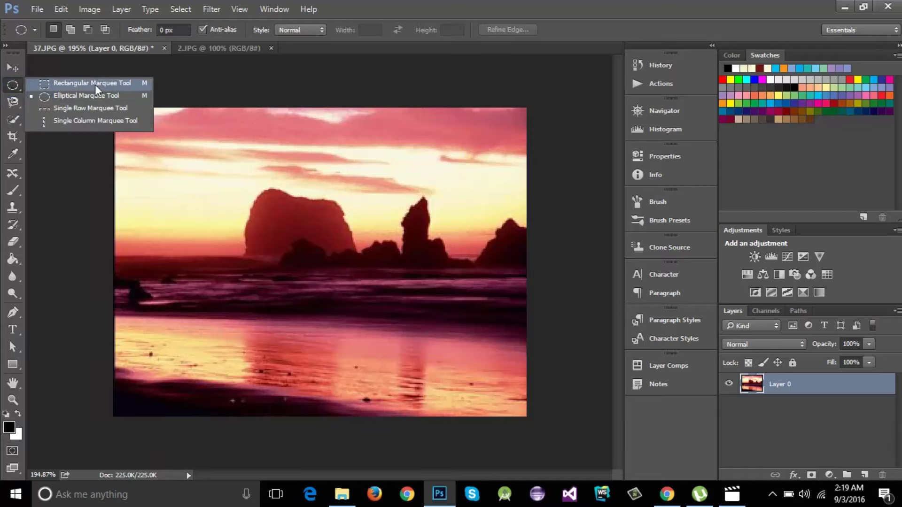